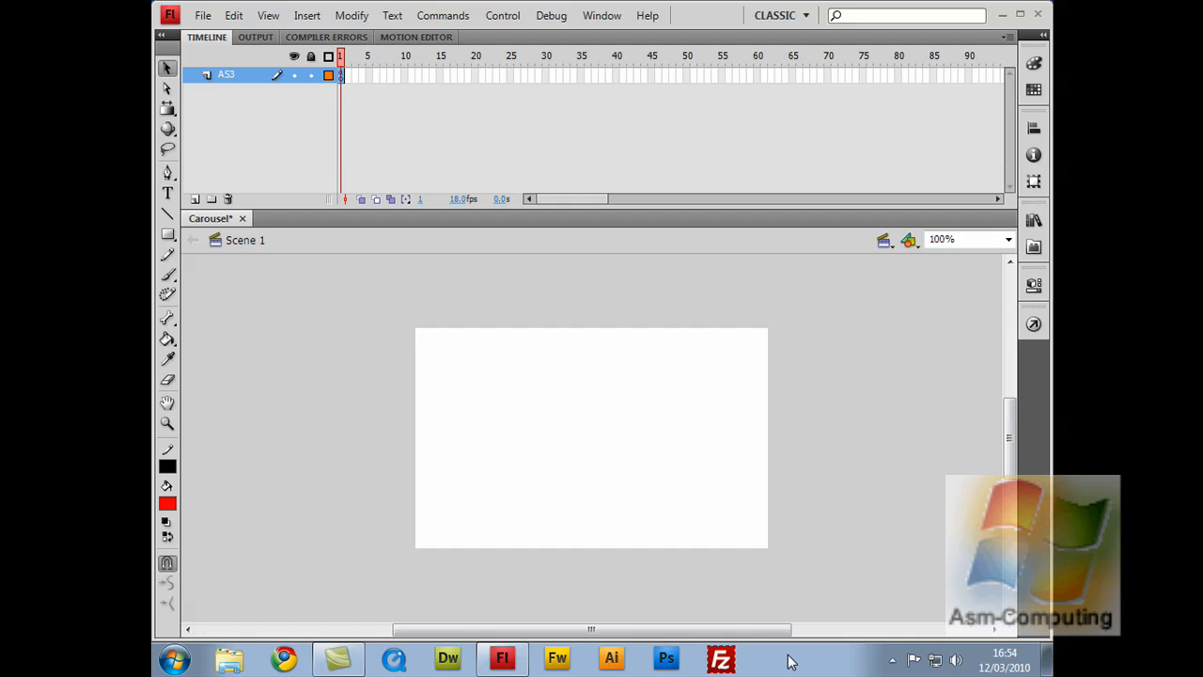
- Review the minSpeed, maxSpeed and rangeSpeed lines in the frame's ActionScript
{"action": "left_click", "coordinate": [1033, 324]}
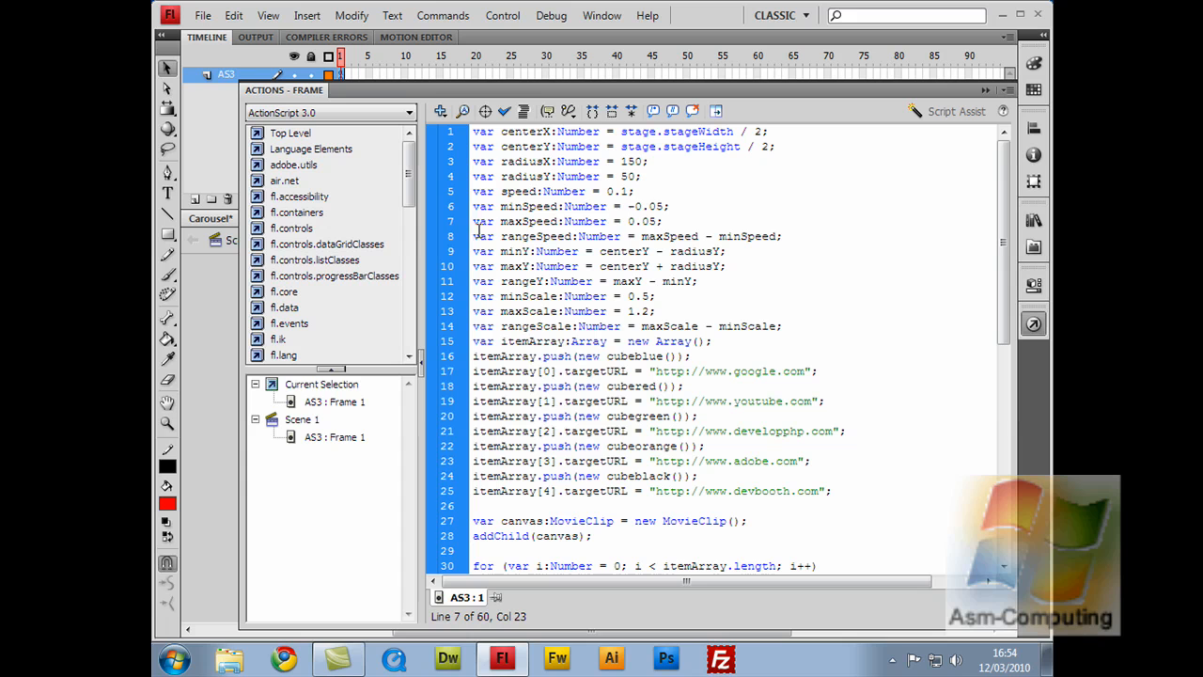
{"action": "left_click_drag", "start_coordinate": [473, 206], "coordinate": [498, 228]}
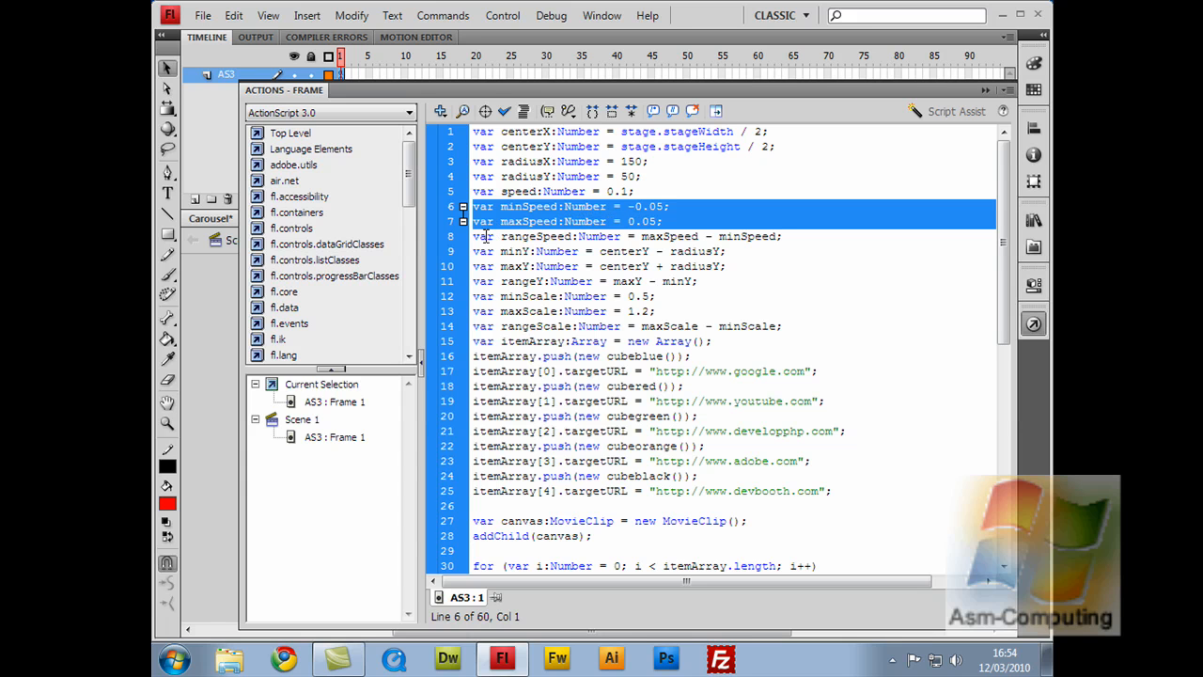
{"action": "left_click", "coordinate": [475, 237]}
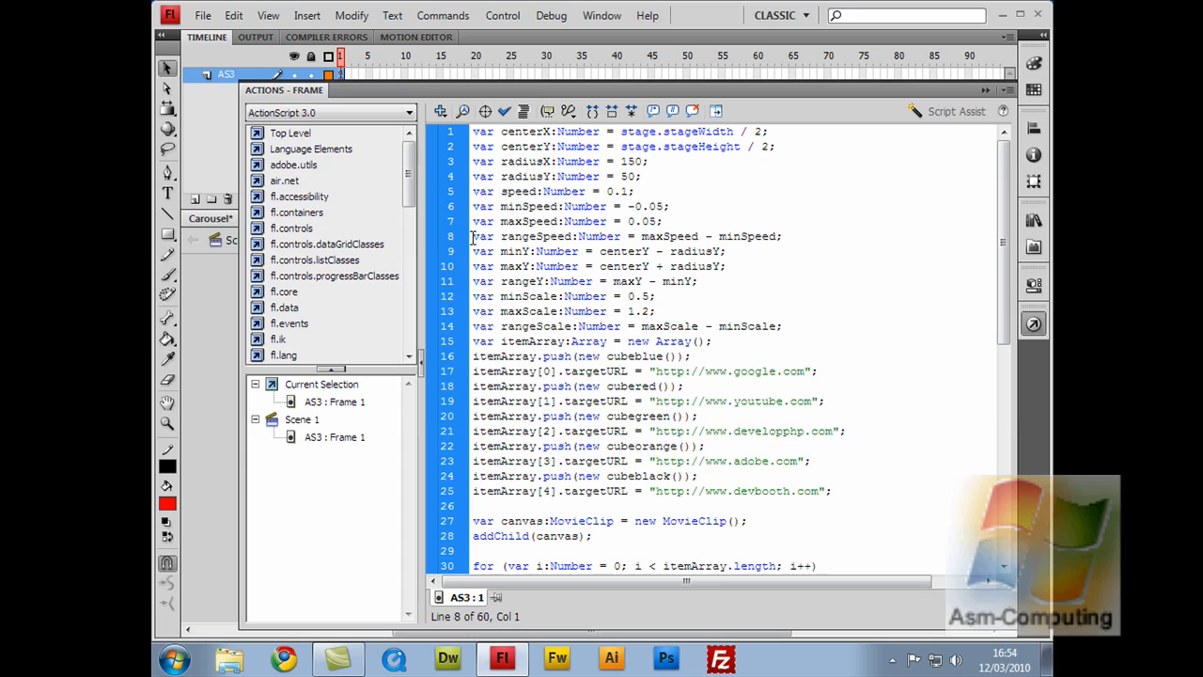
{"action": "triple_click", "coordinate": [475, 236]}
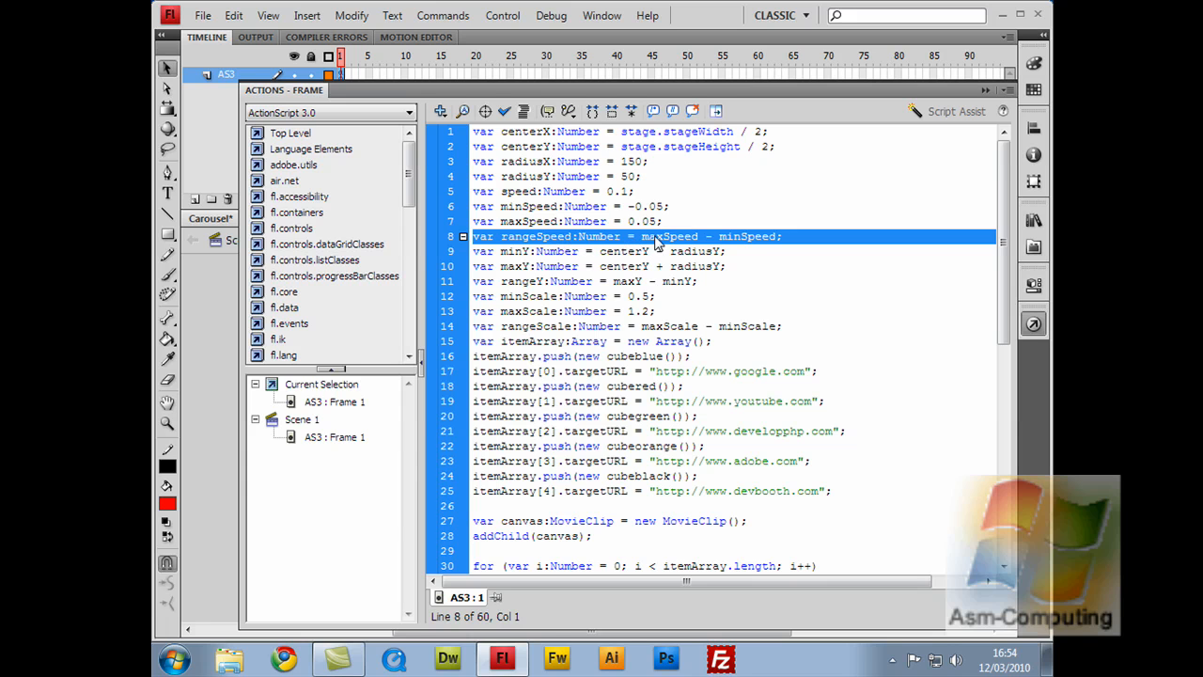
{"action": "left_click", "coordinate": [532, 220]}
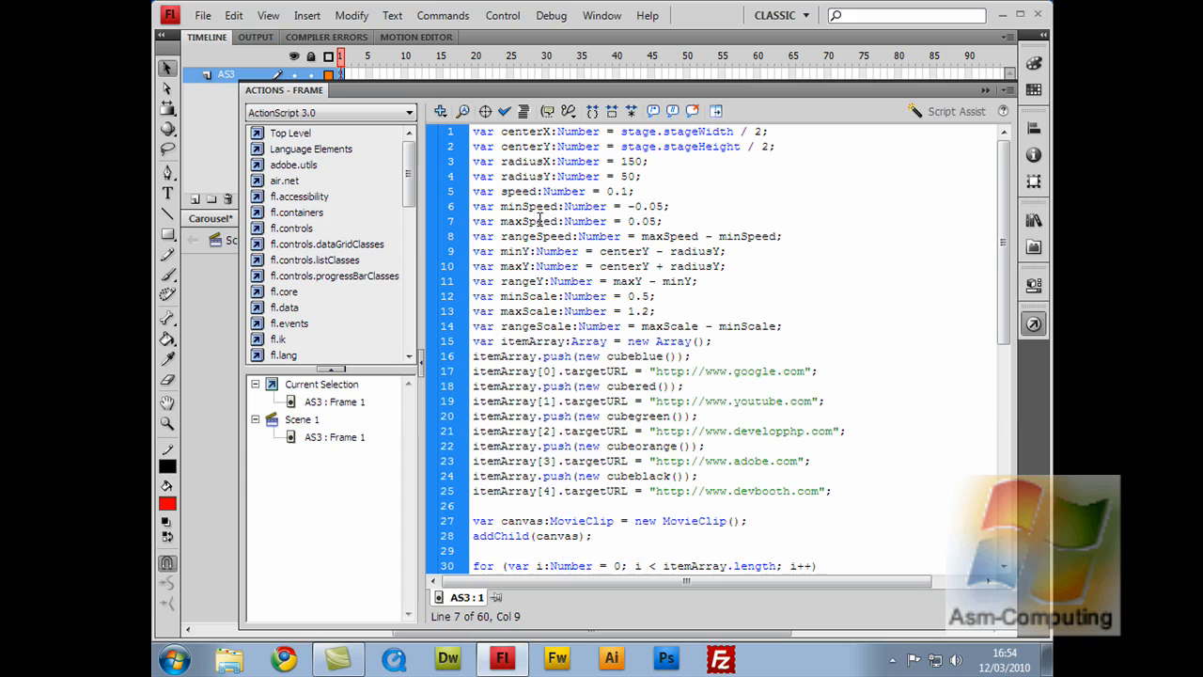
{"action": "left_click", "coordinate": [521, 207]}
- Hide the code and test the Carousel movie with Ctrl+Enter
{"action": "left_click", "coordinate": [985, 91]}
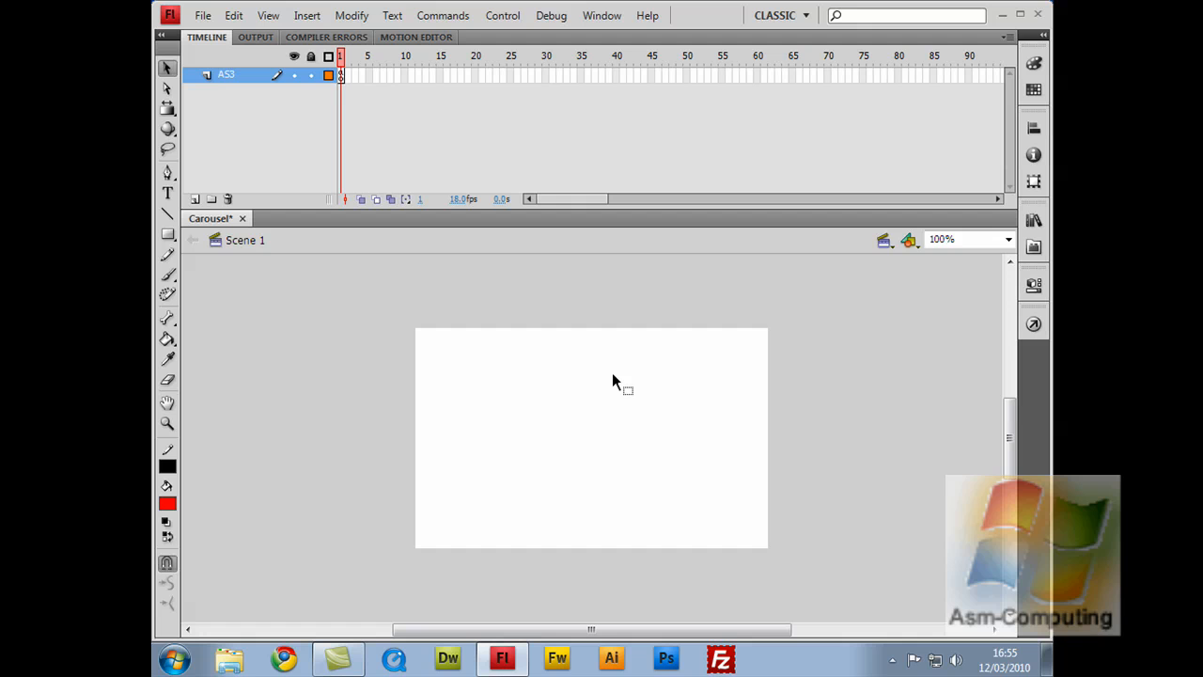
{"action": "key", "text": "ctrl+Return"}
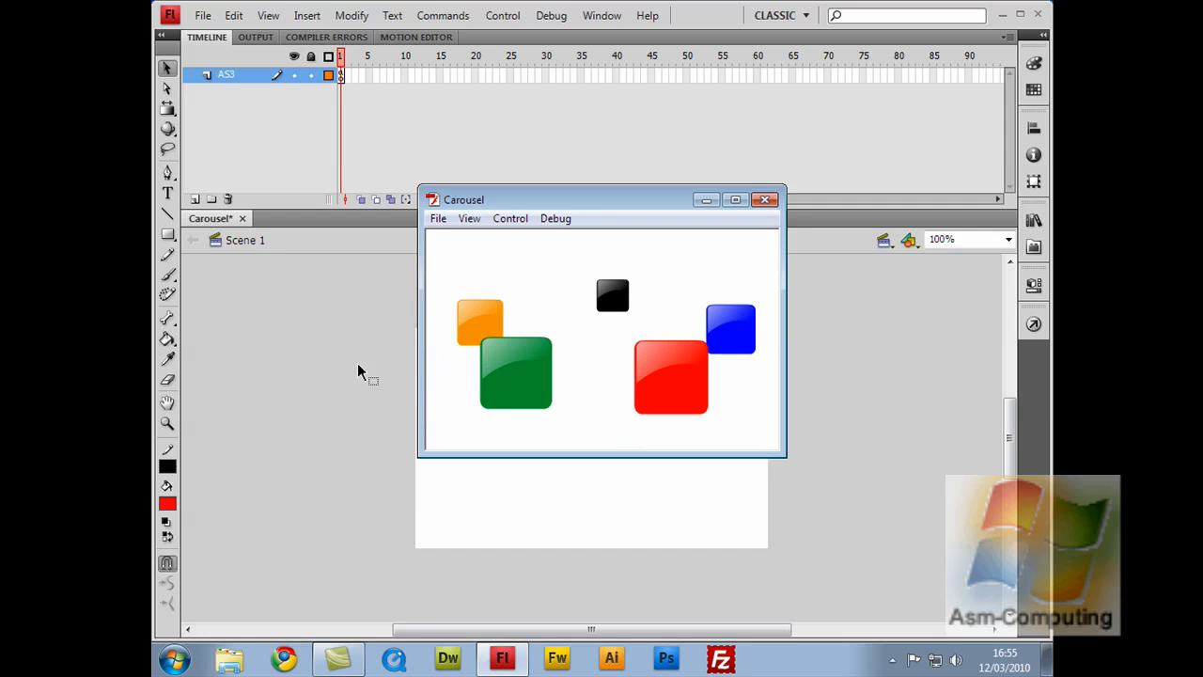
- Close the test movie and review the centerY variable on line 2 of the script
{"action": "left_click", "coordinate": [764, 199]}
{"action": "left_click", "coordinate": [1035, 324]}
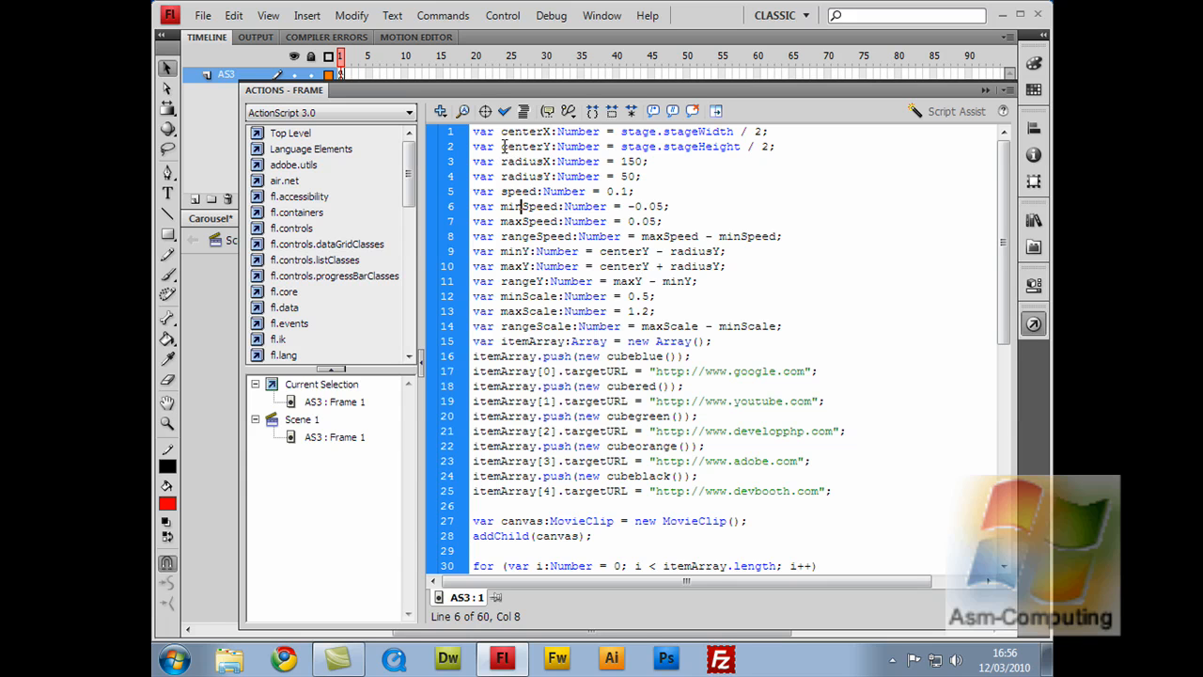
{"action": "mouse_move", "coordinate": [501, 147]}
{"action": "left_mouse_down"}
{"action": "mouse_move", "coordinate": [573, 148]}
{"action": "mouse_move", "coordinate": [553, 151]}
{"action": "left_mouse_up"}
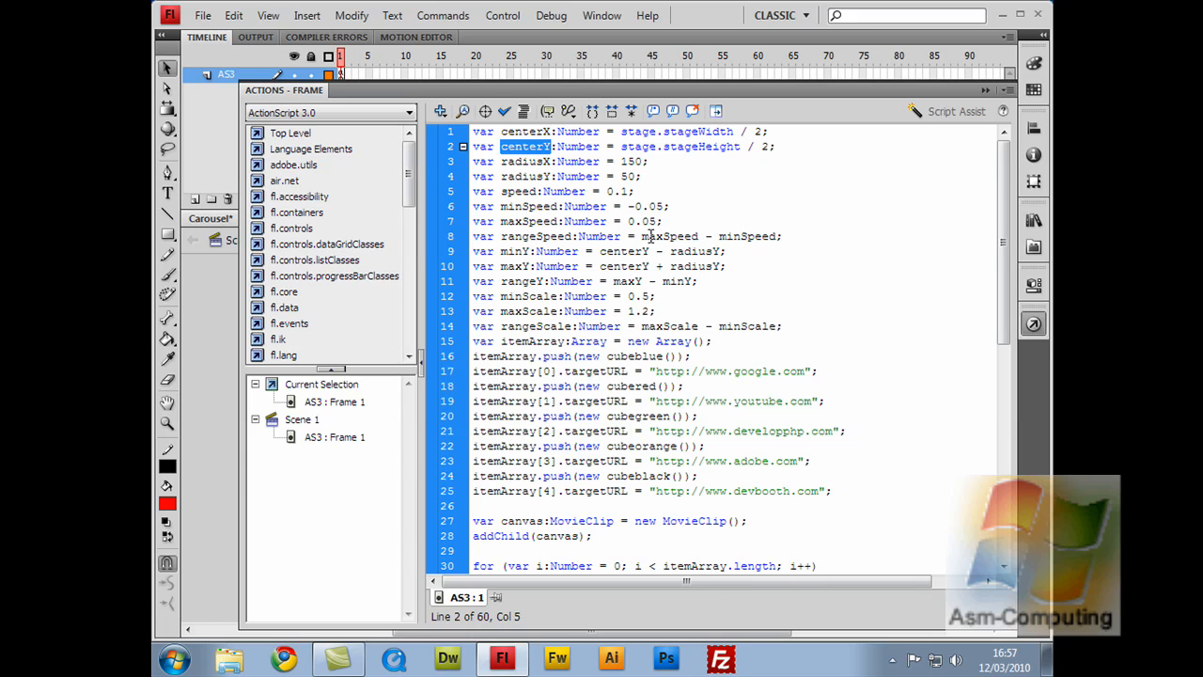
{"action": "left_click", "coordinate": [473, 281]}
{"action": "double_click", "coordinate": [480, 281]}
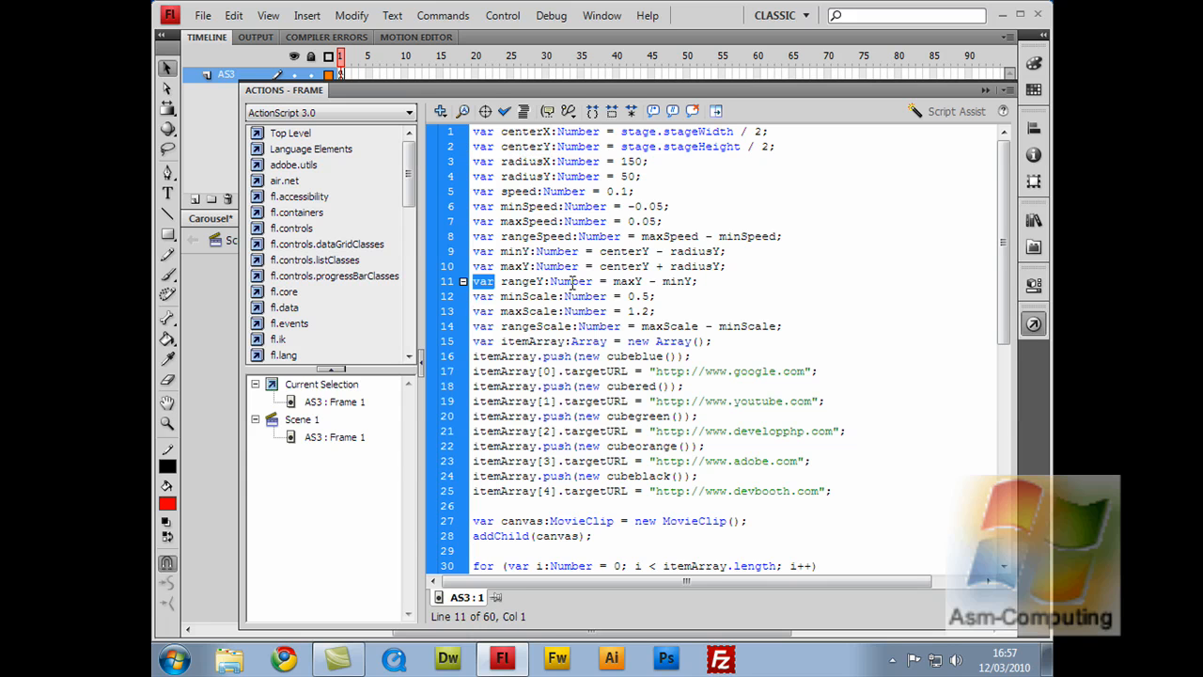
{"action": "left_click", "coordinate": [647, 281], "text": "shift"}
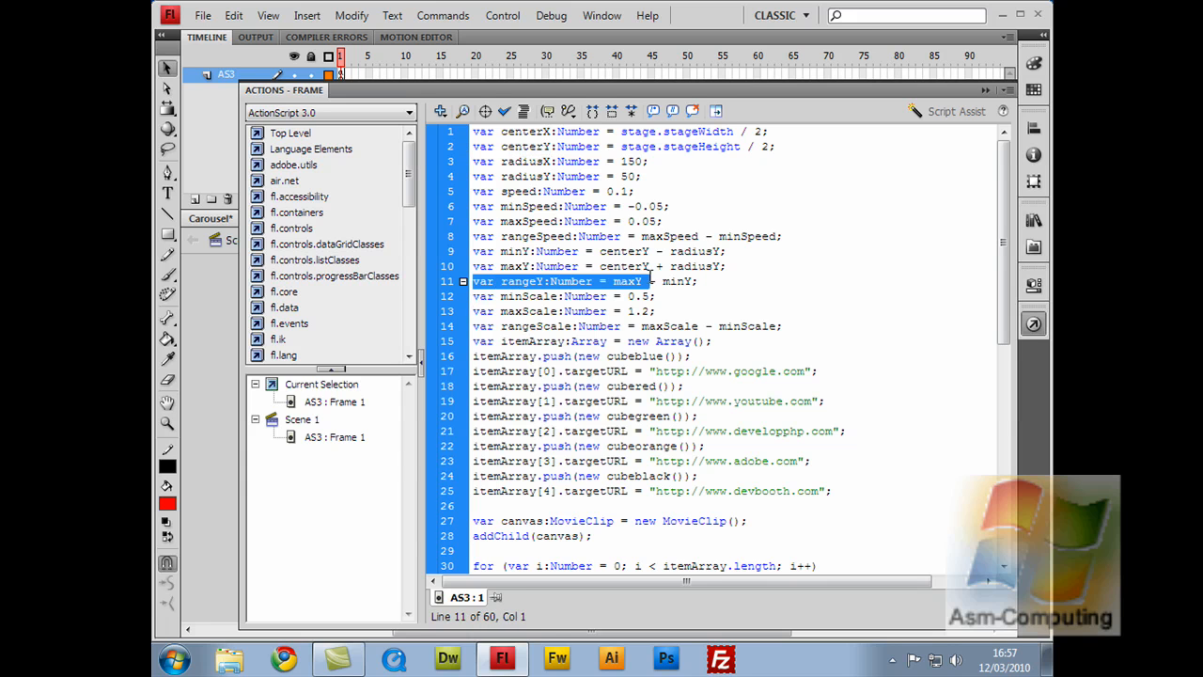
{"action": "left_click_drag", "start_coordinate": [649, 278], "coordinate": [703, 280]}
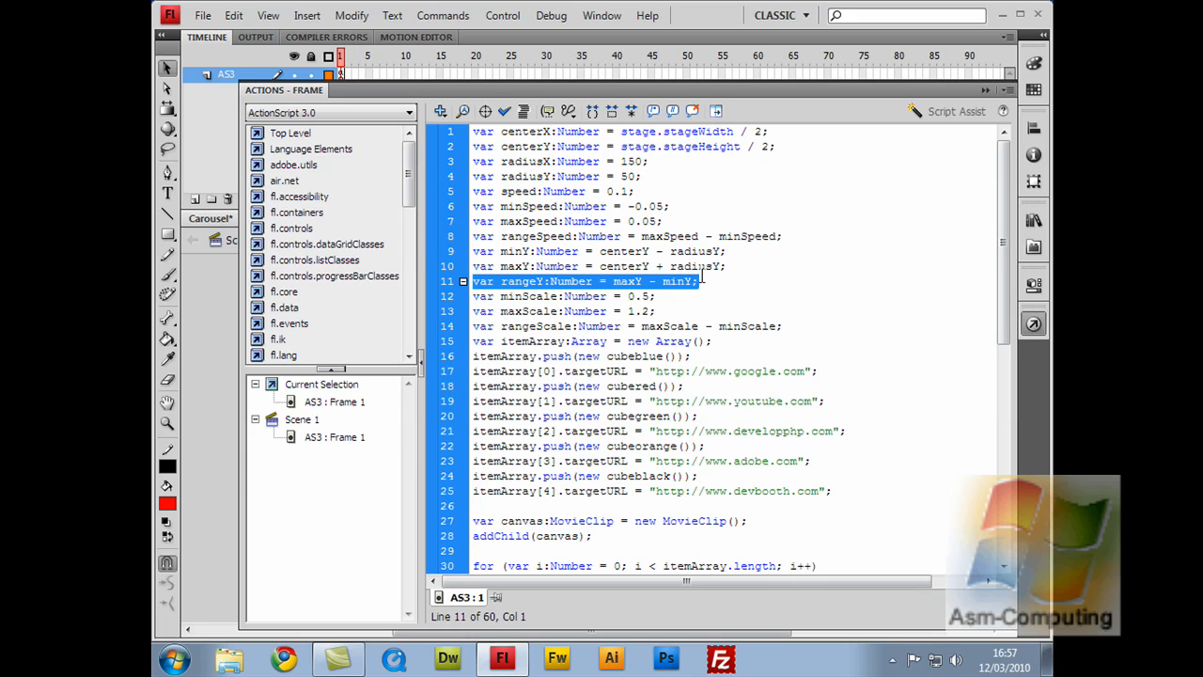
{"action": "left_click", "coordinate": [508, 266]}
{"action": "double_click", "coordinate": [517, 266]}
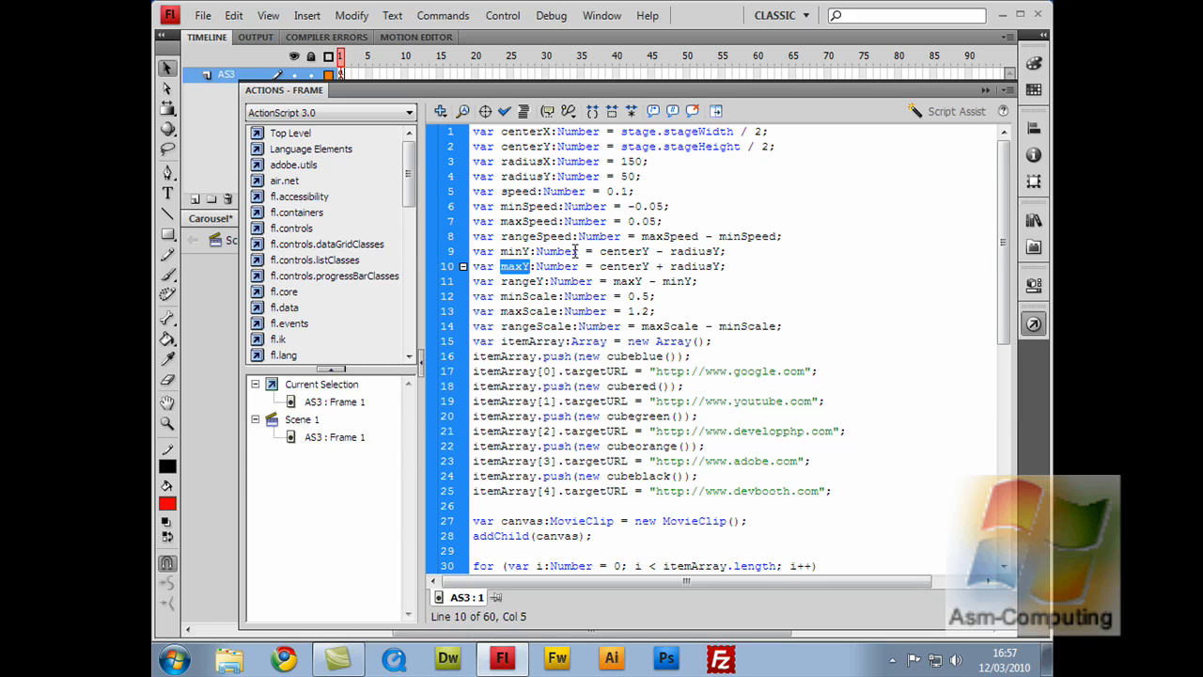
{"action": "left_click_drag", "start_coordinate": [499, 251], "coordinate": [541, 252]}
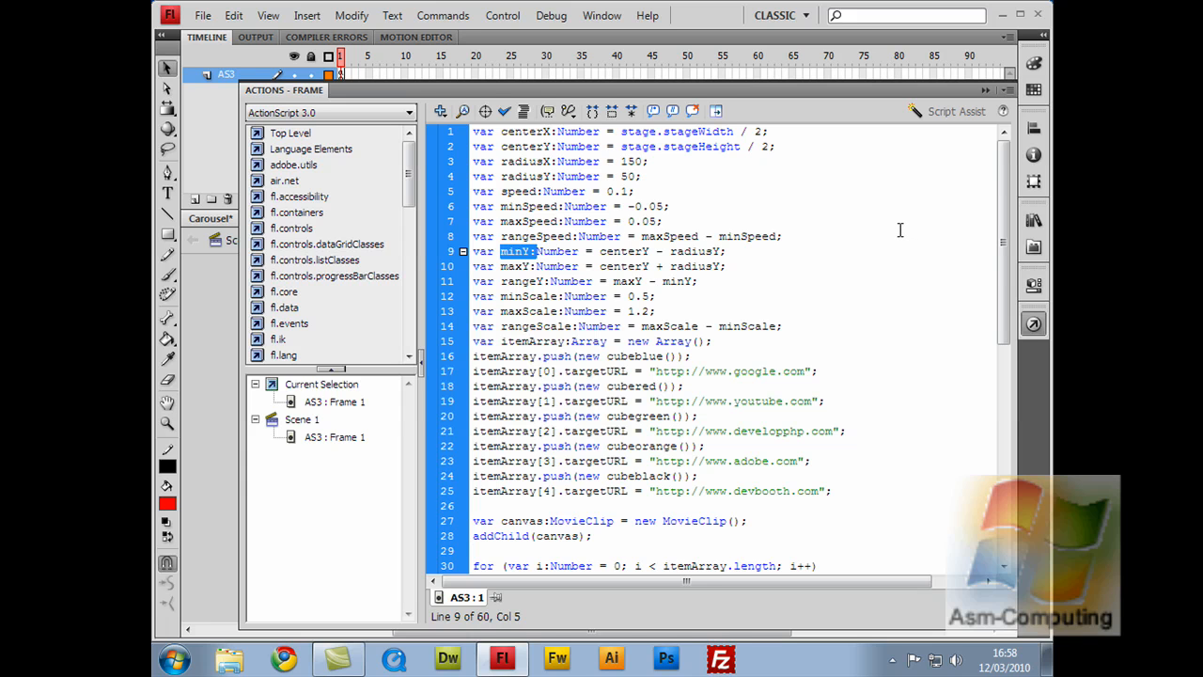
- Review the minScale and maxScale declarations on lines 12 and 13
{"action": "left_click", "coordinate": [473, 299]}
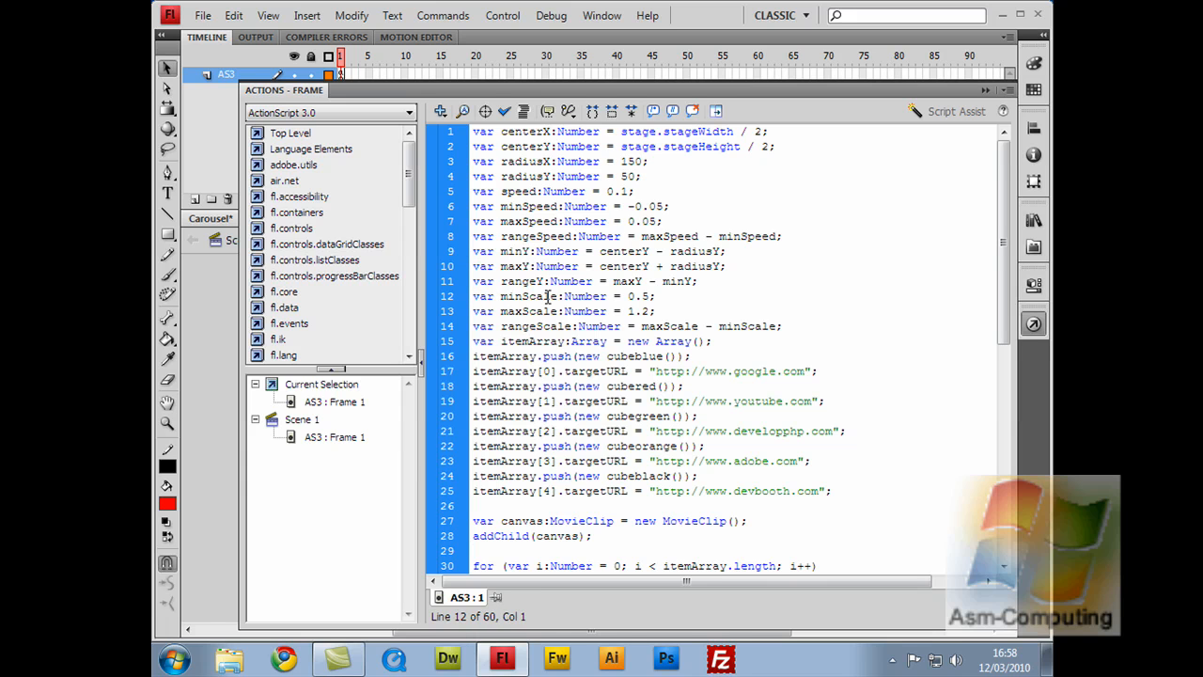
{"action": "left_click", "coordinate": [555, 296], "text": "shift"}
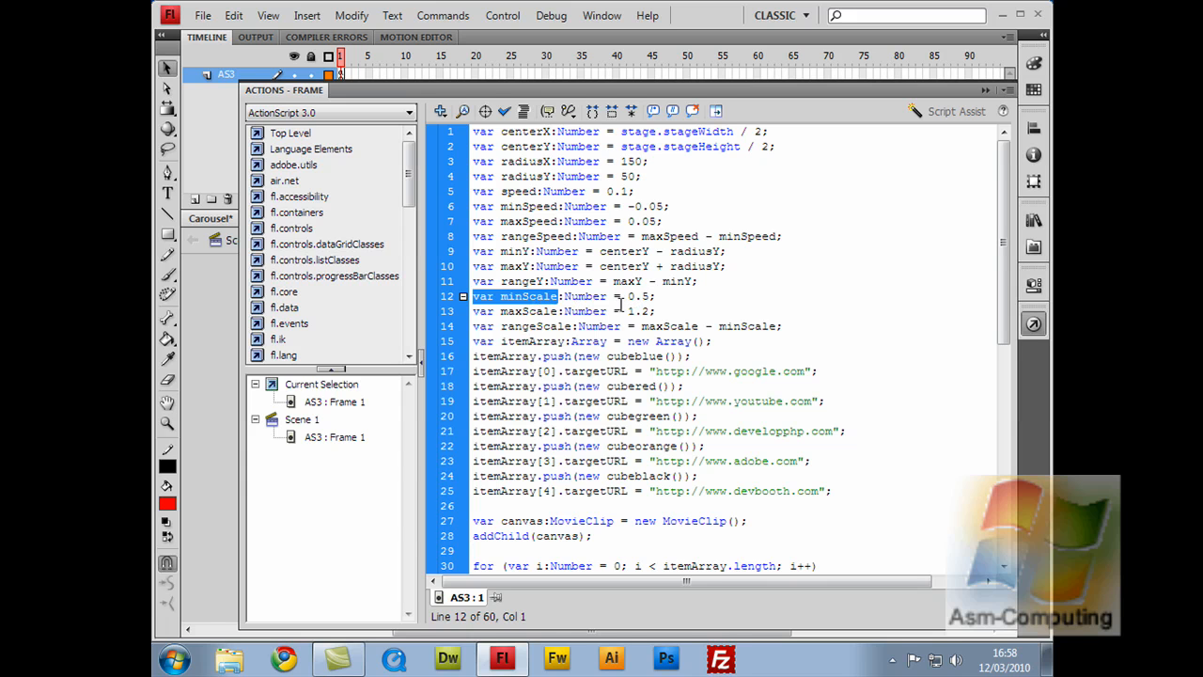
{"action": "left_click_drag", "start_coordinate": [473, 312], "coordinate": [660, 312]}
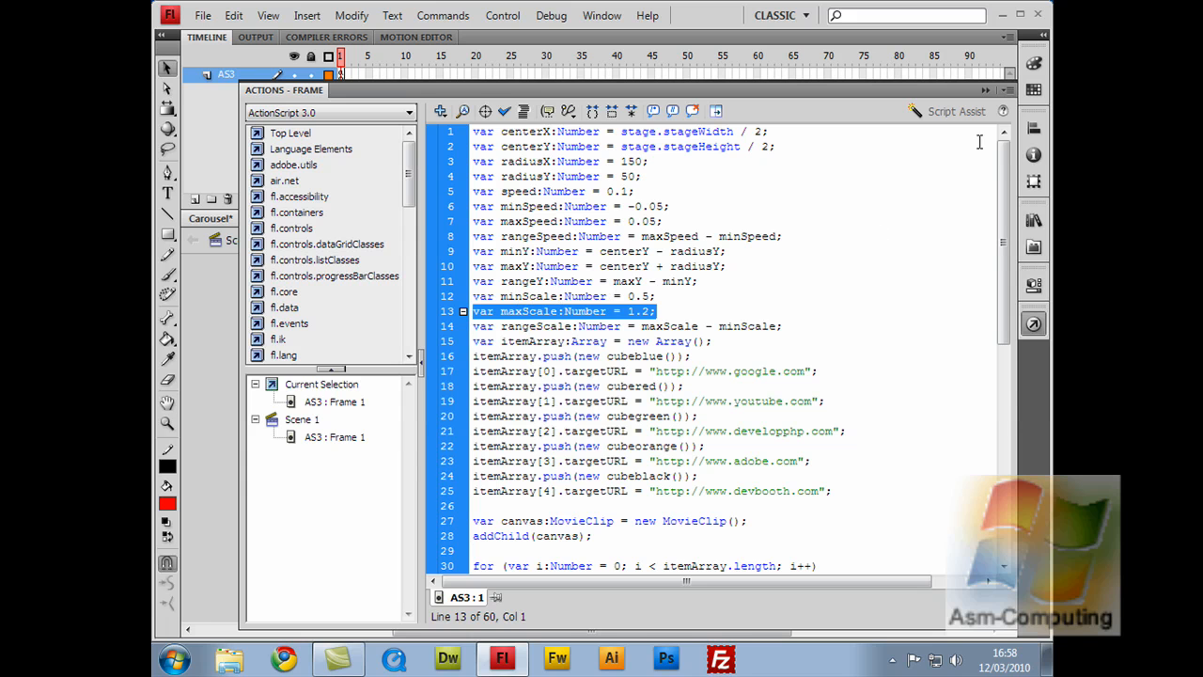
- Hide the code and test the Carousel movie again with Ctrl+Enter
{"action": "left_click", "coordinate": [985, 91]}
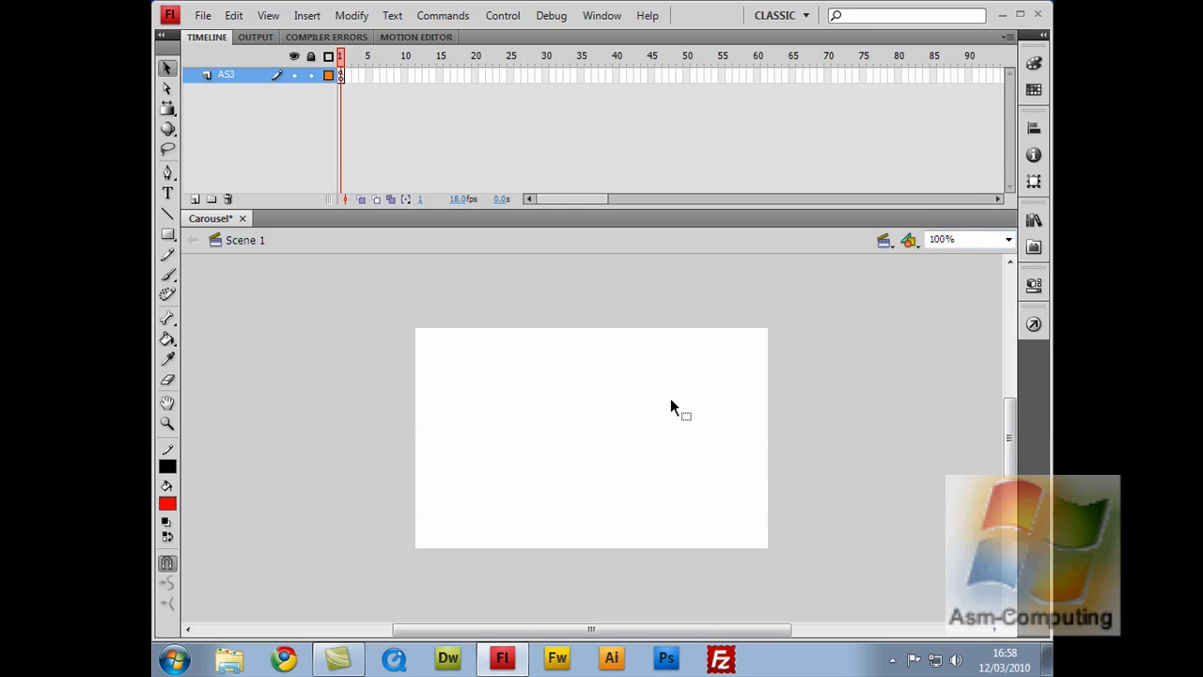
{"action": "key", "text": "ctrl+Return"}
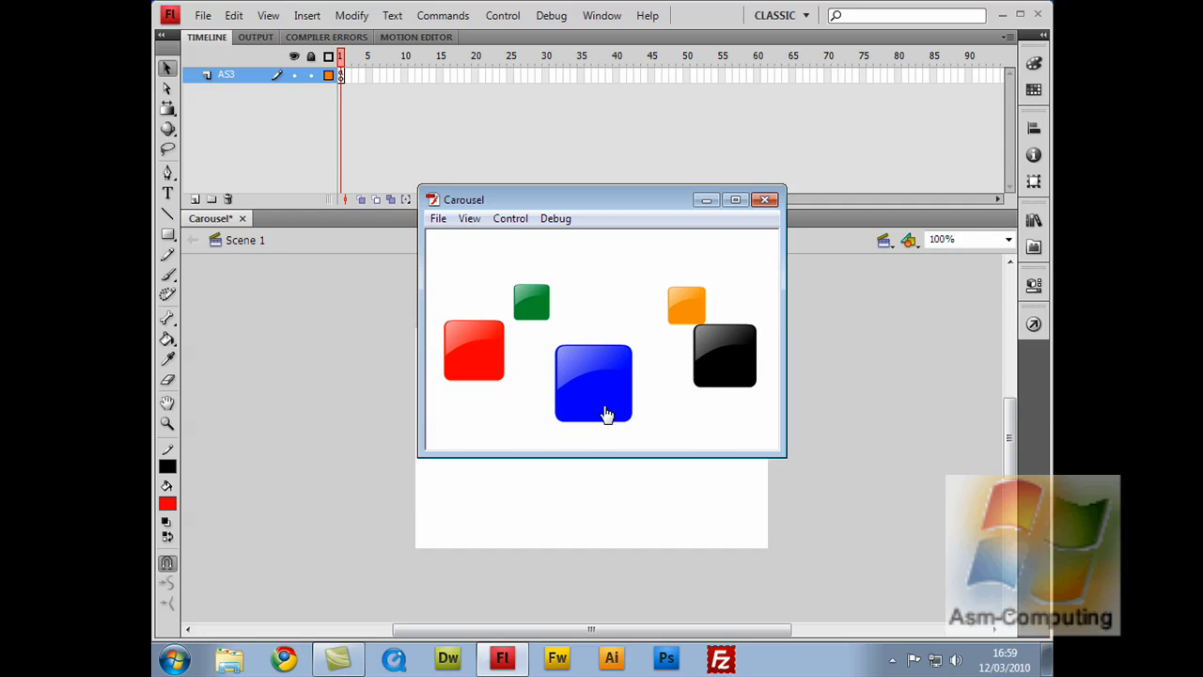
{"action": "left_click", "coordinate": [766, 200]}
{"action": "left_click", "coordinate": [1032, 325]}
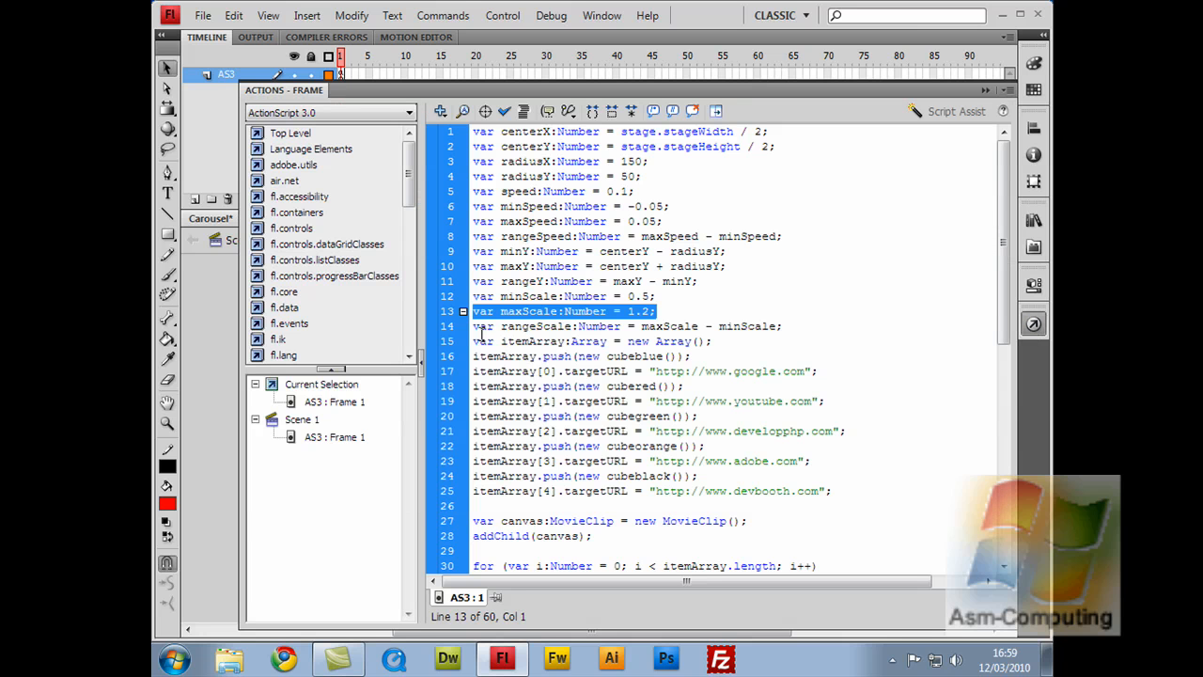
{"action": "left_click", "coordinate": [473, 327]}
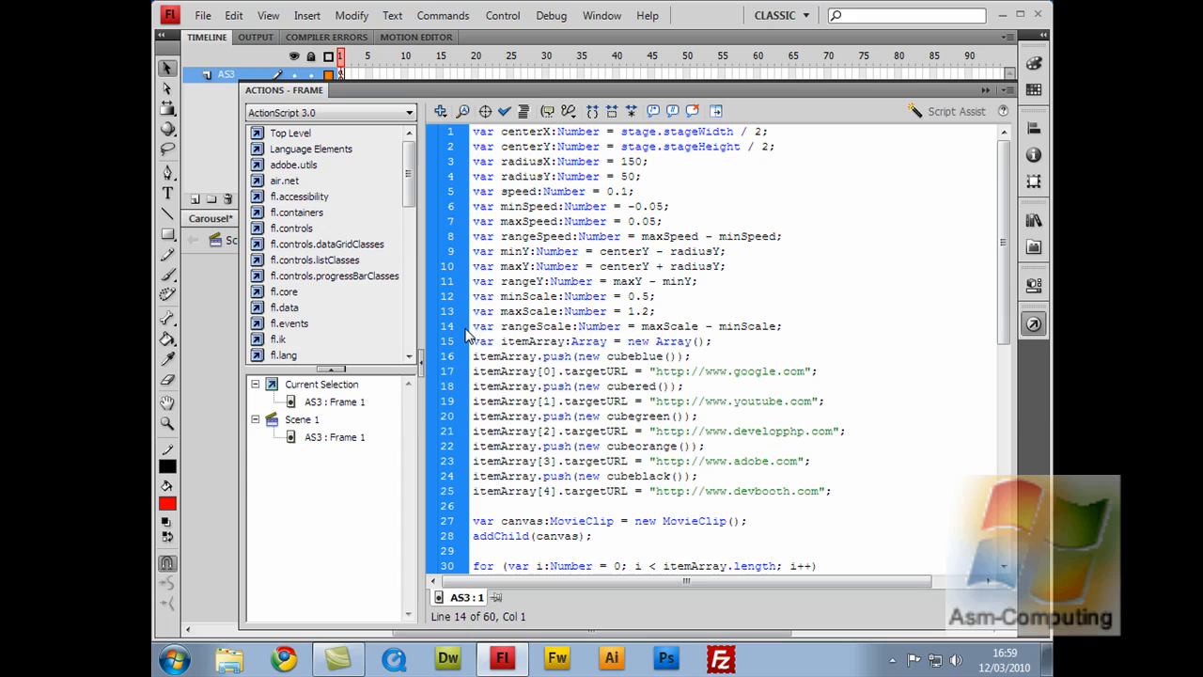
{"action": "triple_click", "coordinate": [473, 327]}
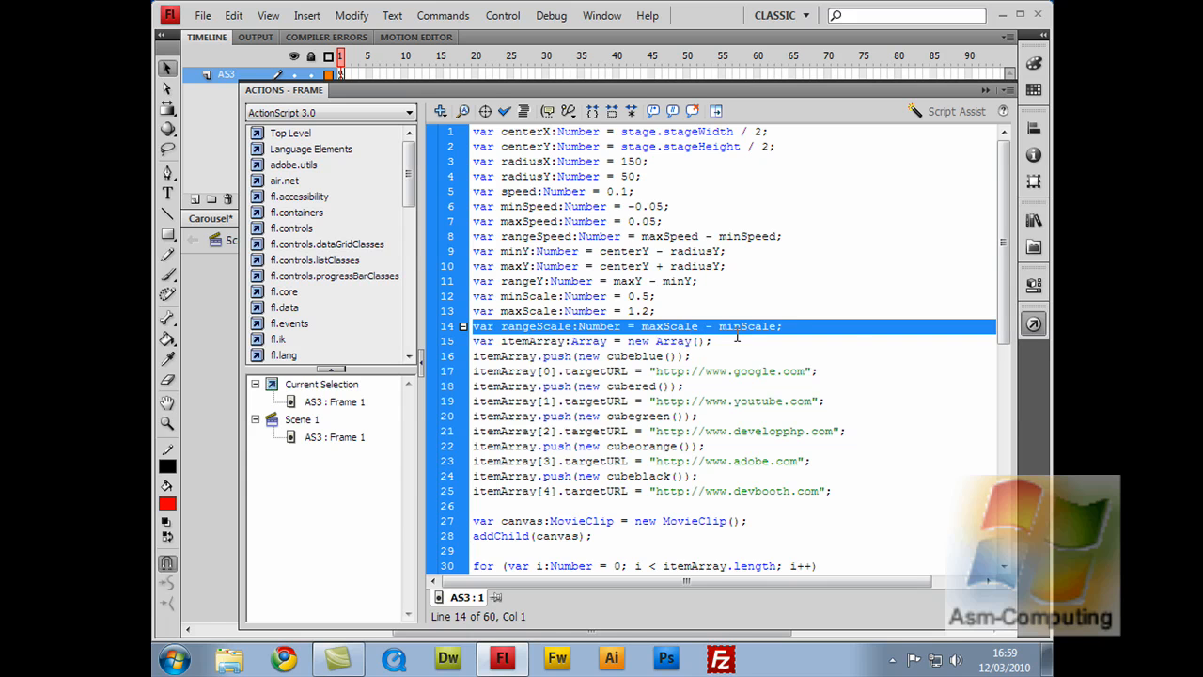
{"action": "left_click", "coordinate": [851, 355]}
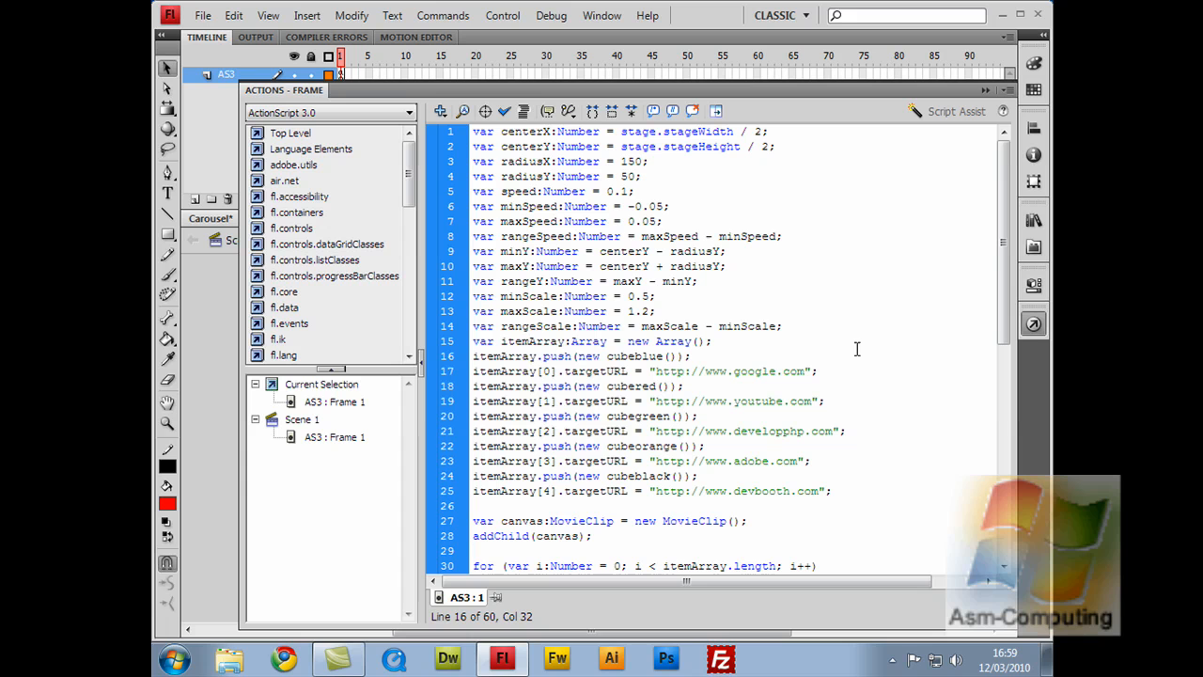
{"action": "left_click", "coordinate": [969, 288]}
{"action": "left_click_drag", "start_coordinate": [956, 279], "coordinate": [884, 294]}
{"action": "left_click", "coordinate": [914, 335]}
- Preview the cubeblack, cubeblue, cubegreen, cubeorange and cubered library symbols, then hide the library
{"action": "left_click", "coordinate": [1033, 224]}
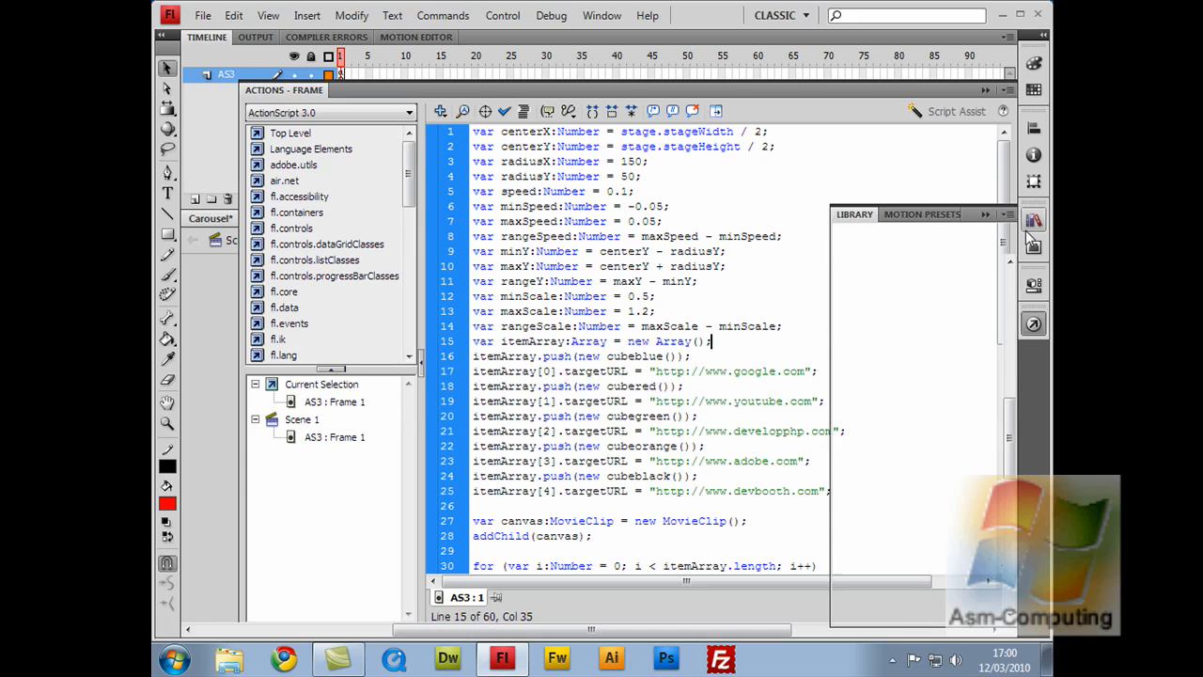
{"action": "left_click", "coordinate": [910, 436]}
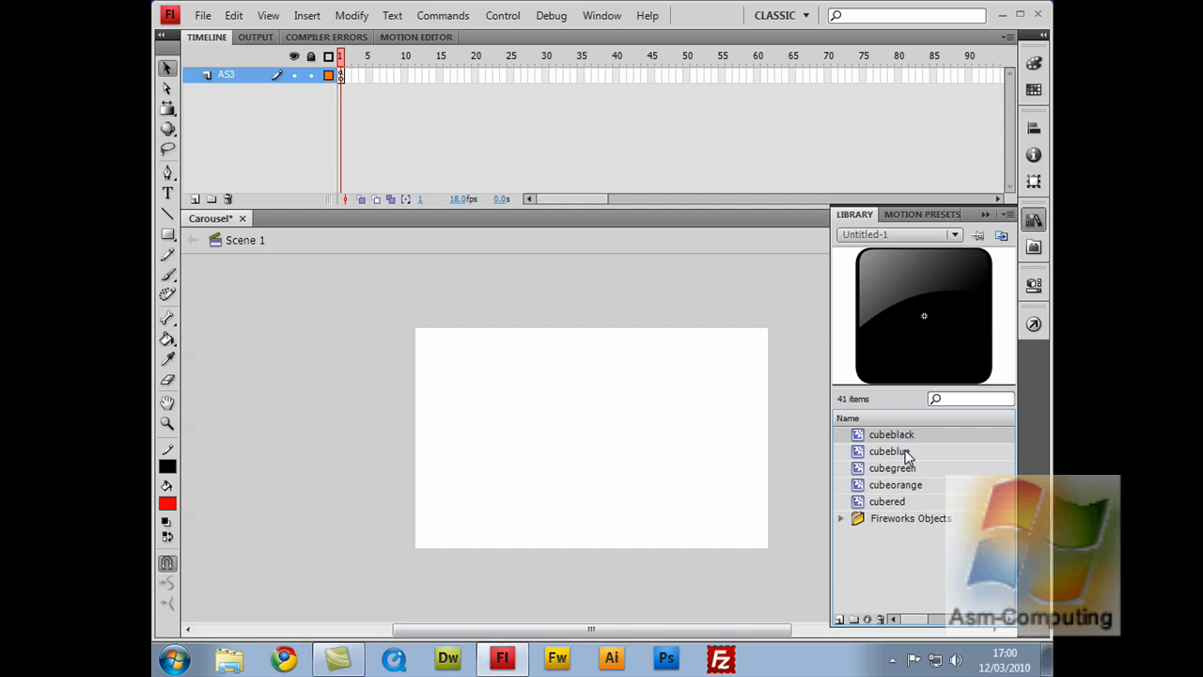
{"action": "left_click", "coordinate": [909, 453]}
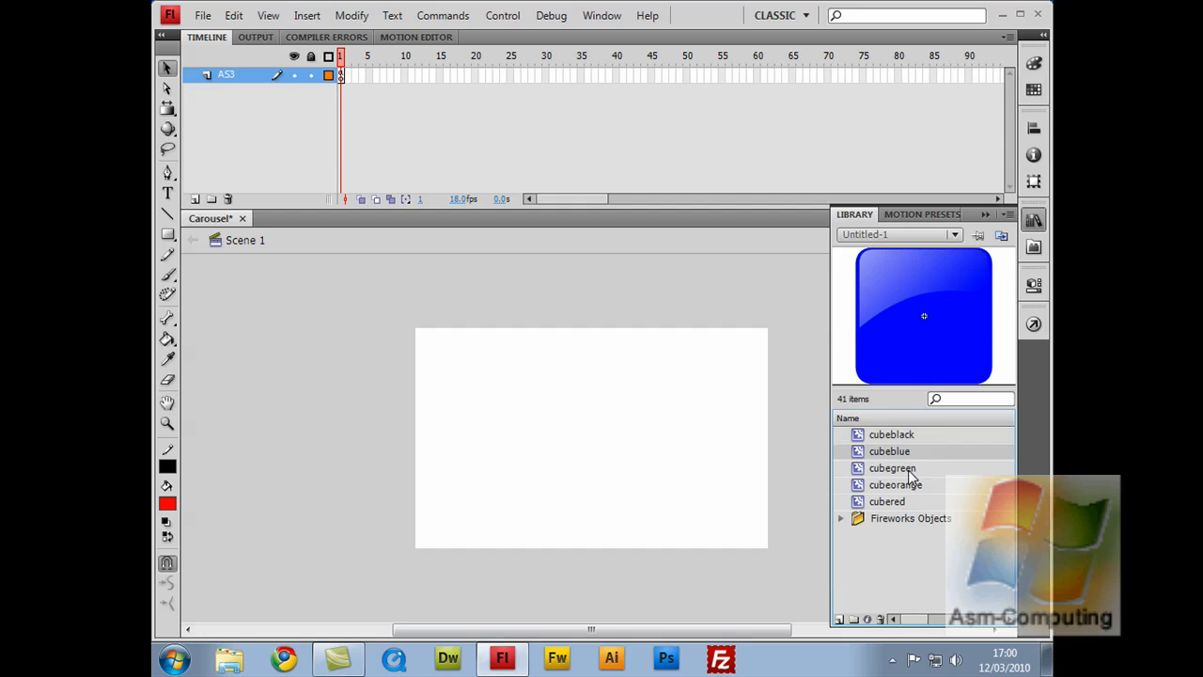
{"action": "left_click", "coordinate": [909, 470]}
{"action": "left_click", "coordinate": [911, 485]}
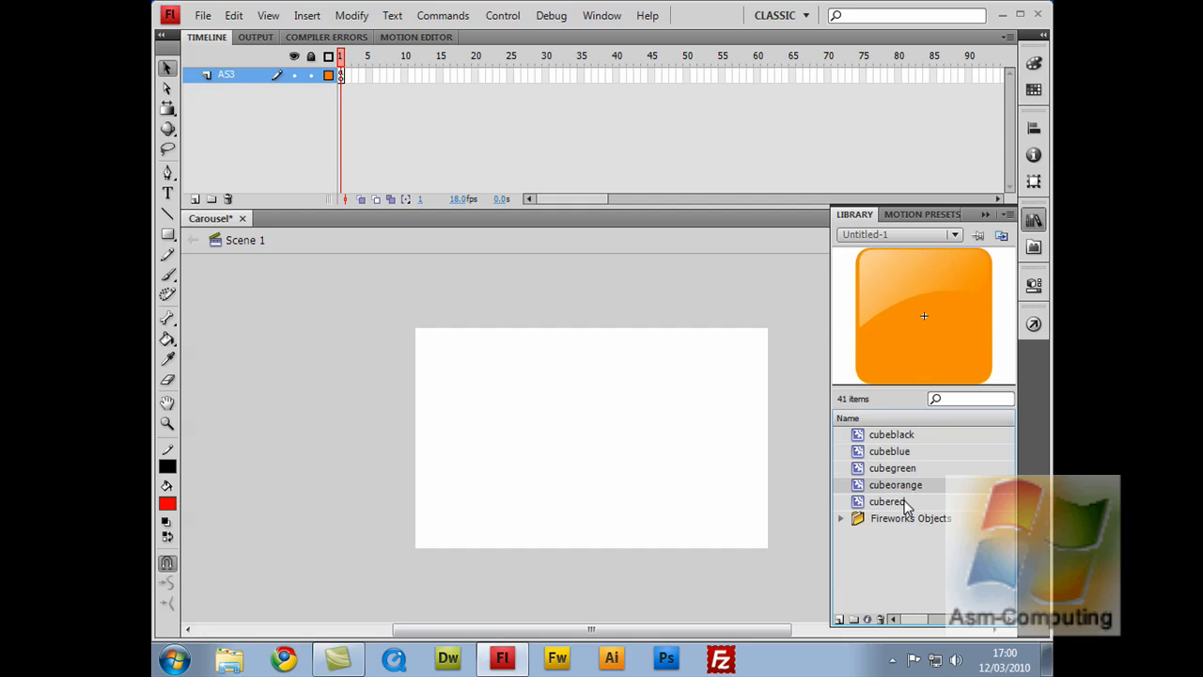
{"action": "left_click", "coordinate": [908, 502]}
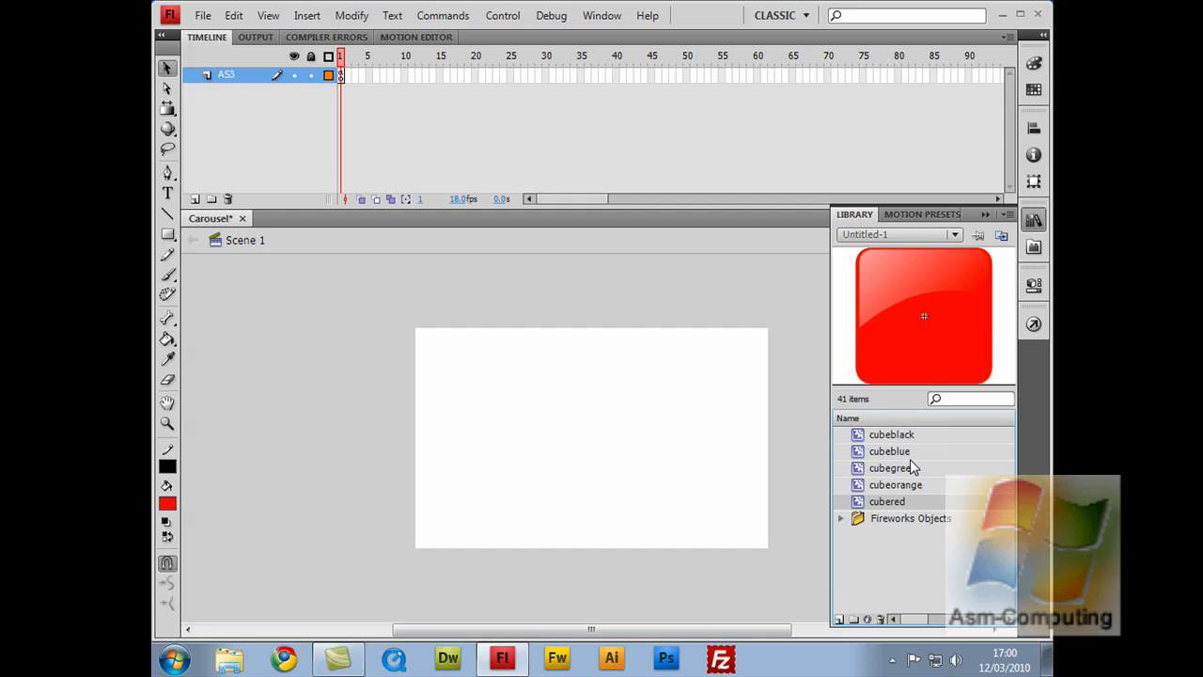
{"action": "left_click", "coordinate": [983, 217]}
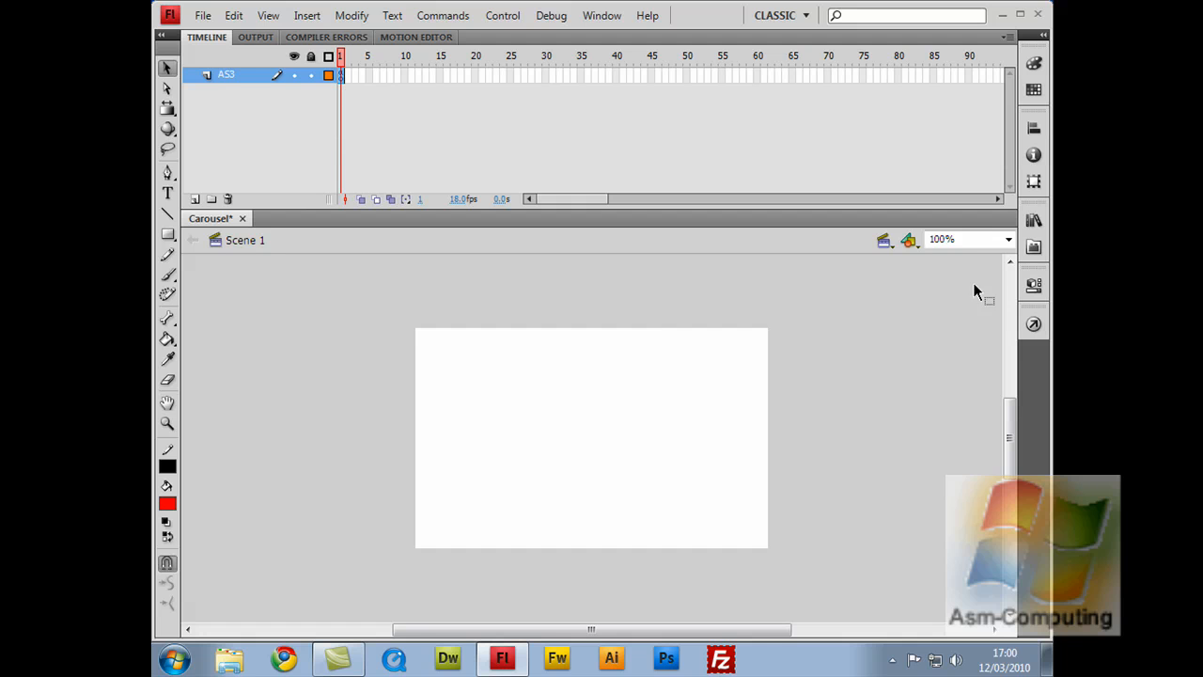
- Review the cubeblue push on line 16 and the itemArray[0] Google URL line 17
{"action": "left_click", "coordinate": [1035, 325]}
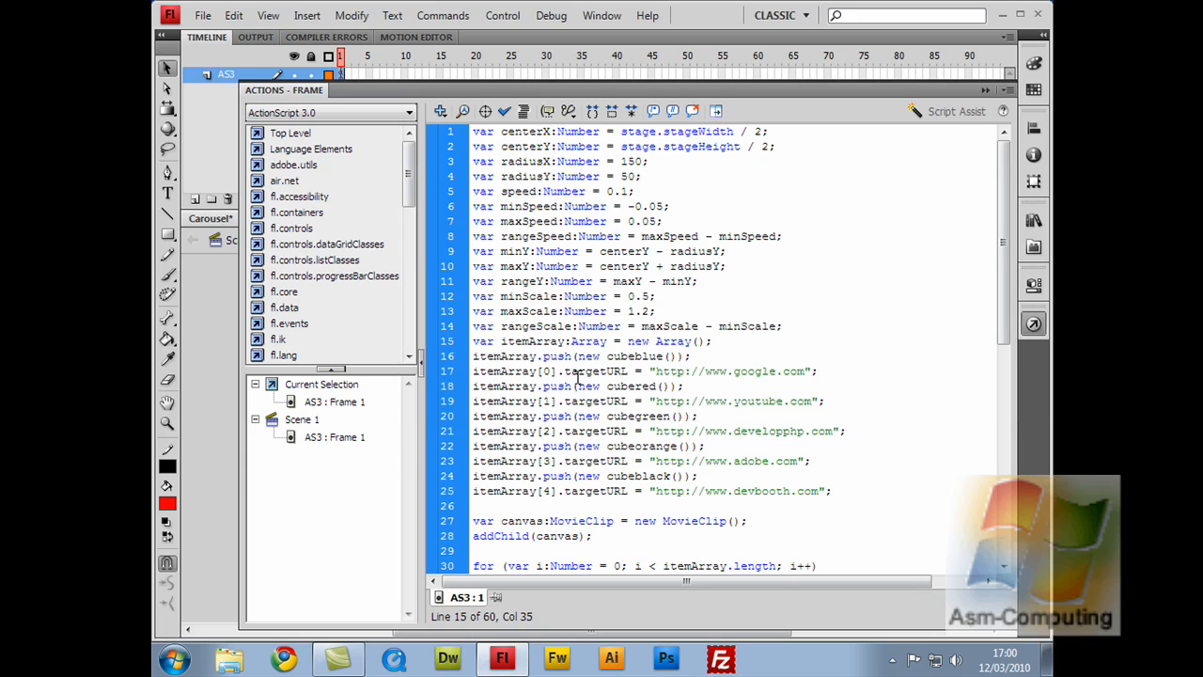
{"action": "left_click", "coordinate": [472, 371]}
{"action": "left_click_drag", "start_coordinate": [517, 370], "coordinate": [548, 370]}
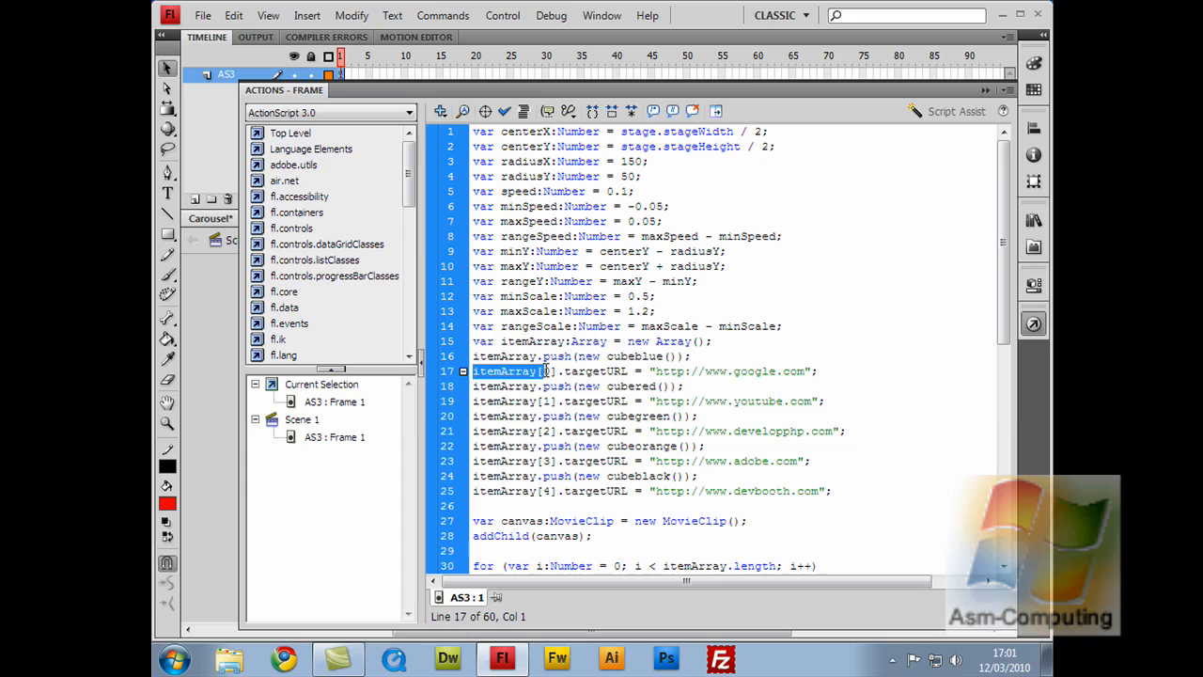
{"action": "double_click", "coordinate": [547, 370]}
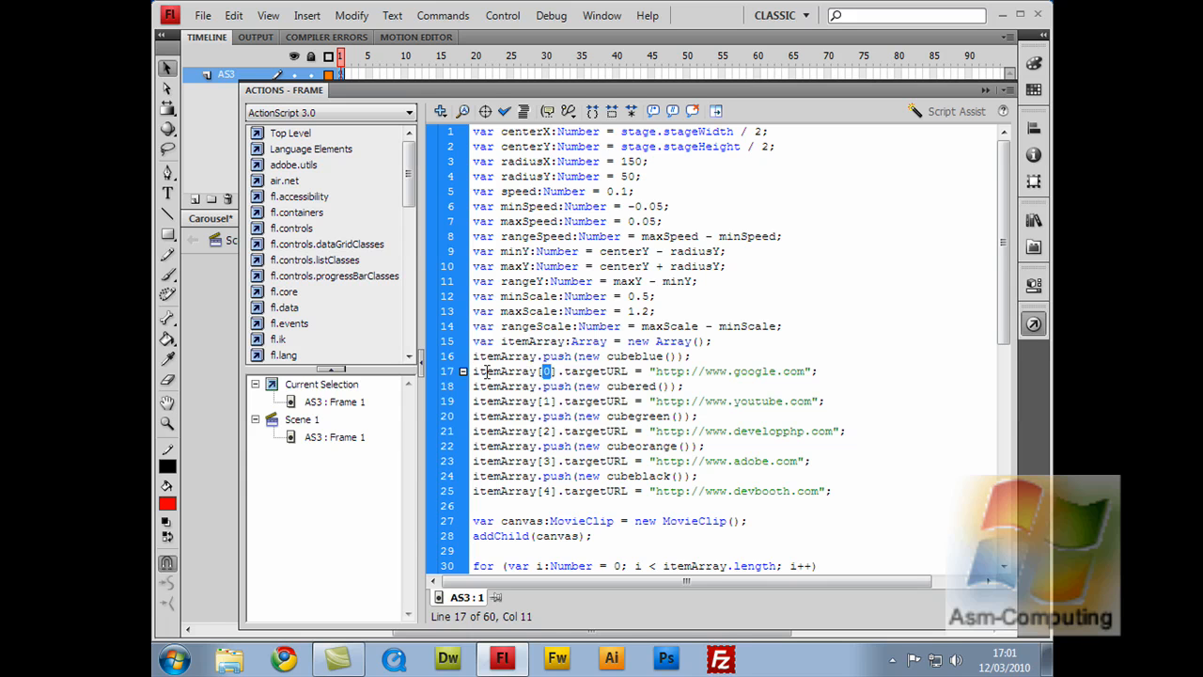
{"action": "left_click_drag", "start_coordinate": [473, 356], "coordinate": [681, 356]}
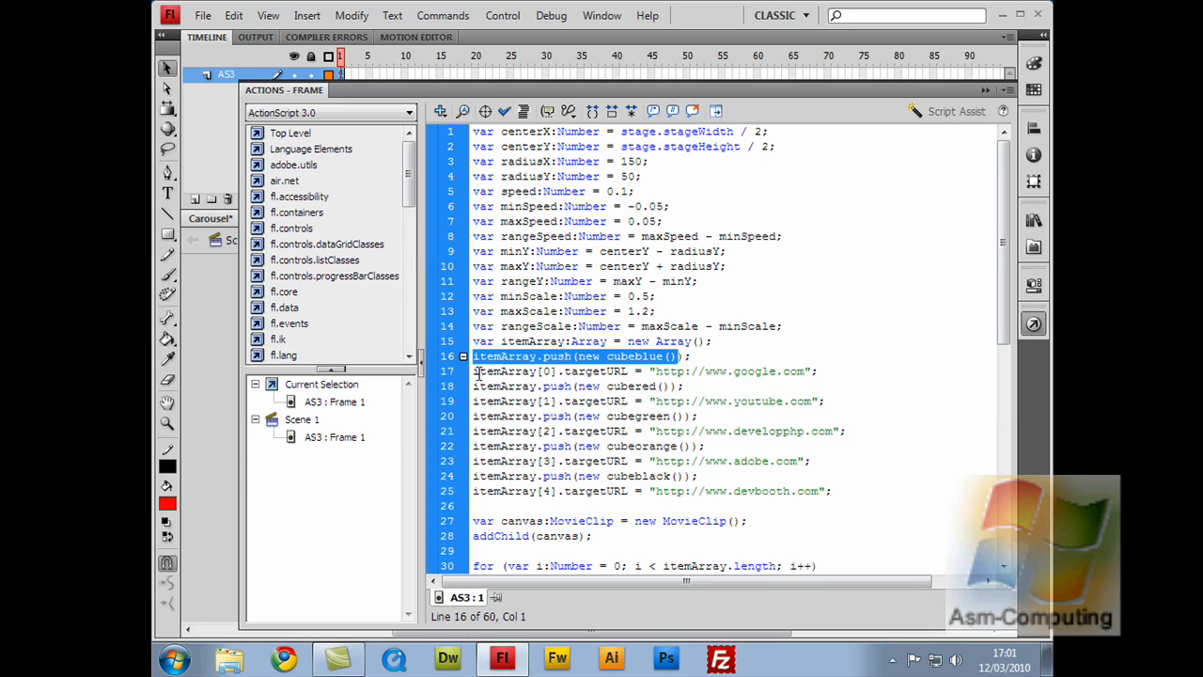
{"action": "left_click_drag", "start_coordinate": [474, 371], "coordinate": [551, 373]}
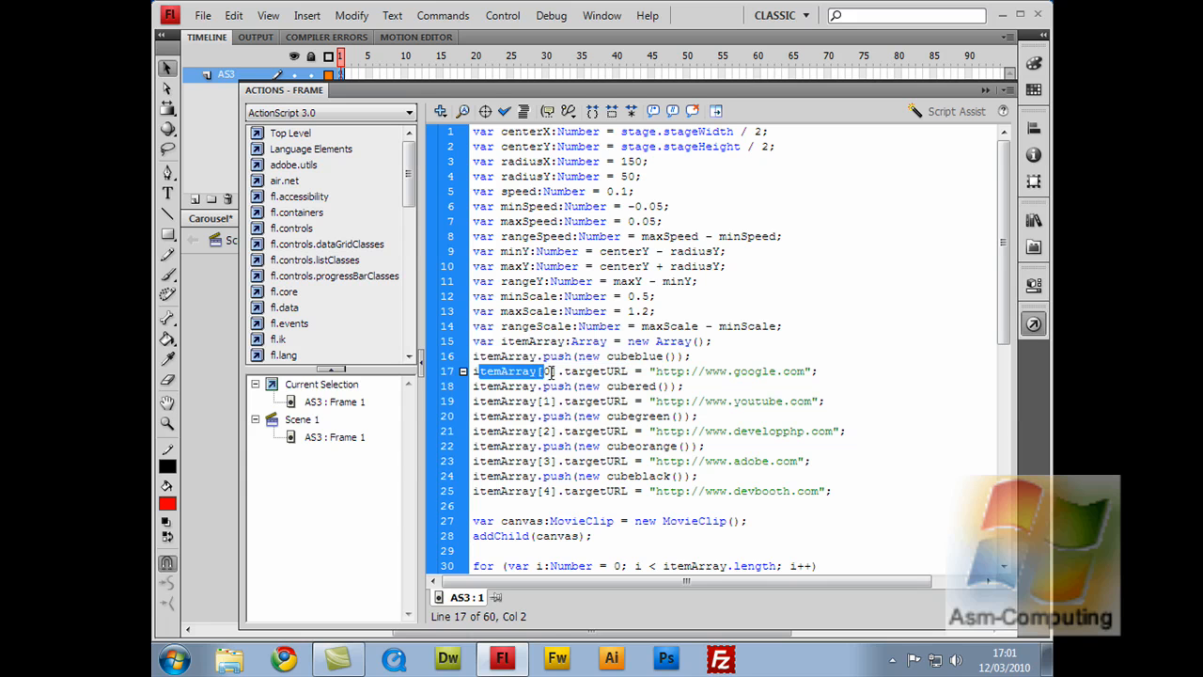
{"action": "left_click", "coordinate": [553, 371]}
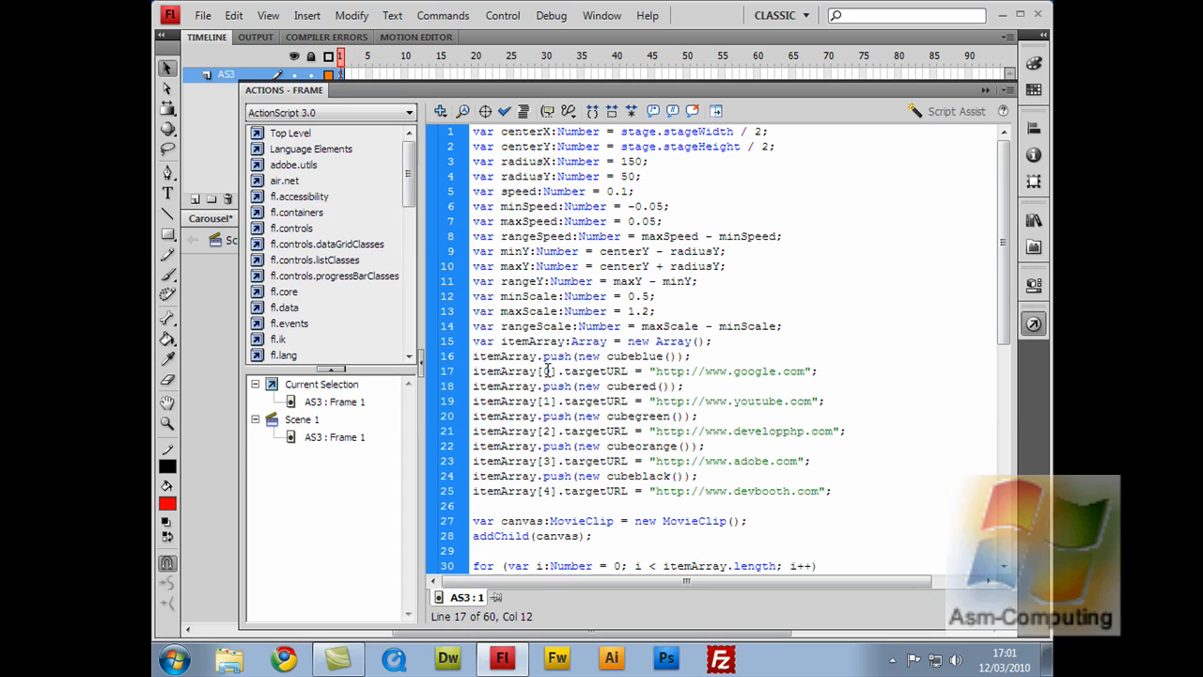
- Fold the index 0 on line 17 into a collapsed block, then collapse and re-expand a span on lines 17–18
{"action": "double_click", "coordinate": [547, 370]}
{"action": "key", "text": "ctrl+shift+c"}
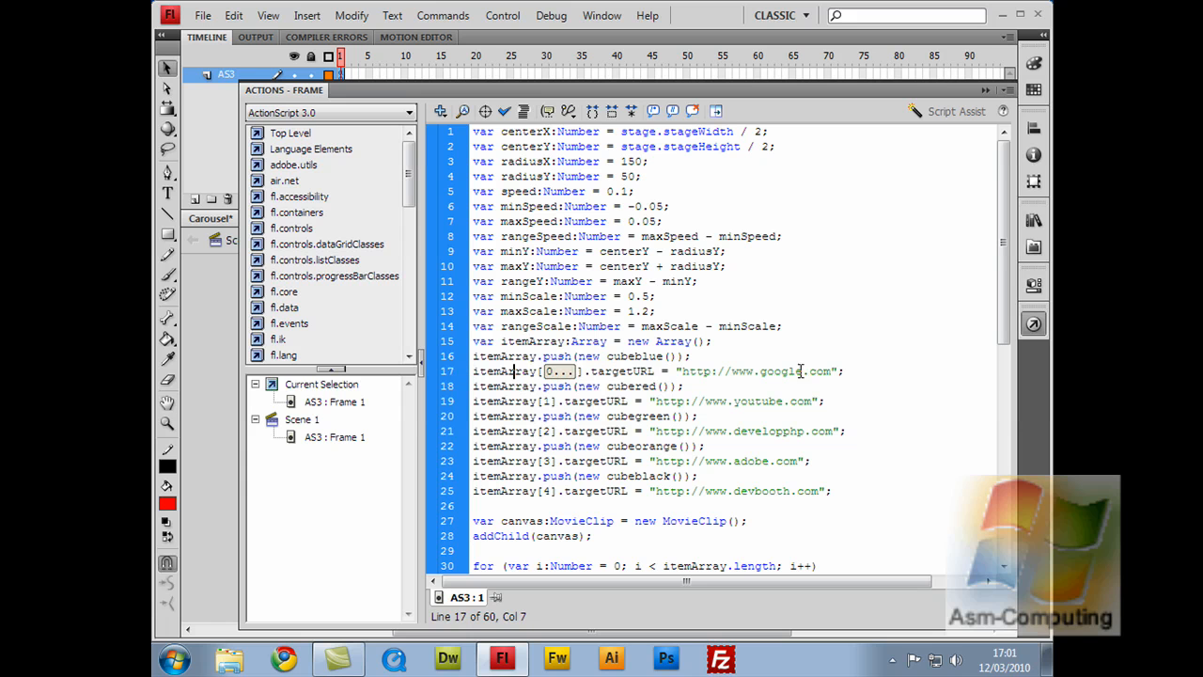
{"action": "left_click_drag", "start_coordinate": [844, 372], "coordinate": [517, 383]}
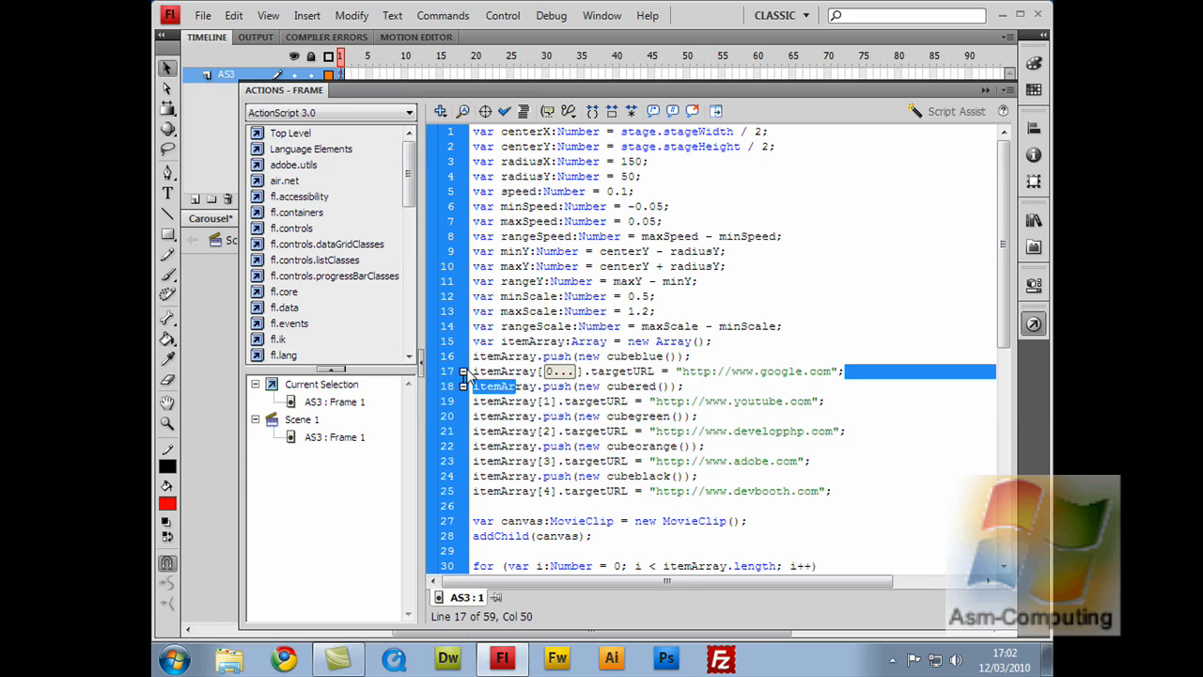
{"action": "left_click", "coordinate": [463, 378]}
{"action": "left_click", "coordinate": [468, 379]}
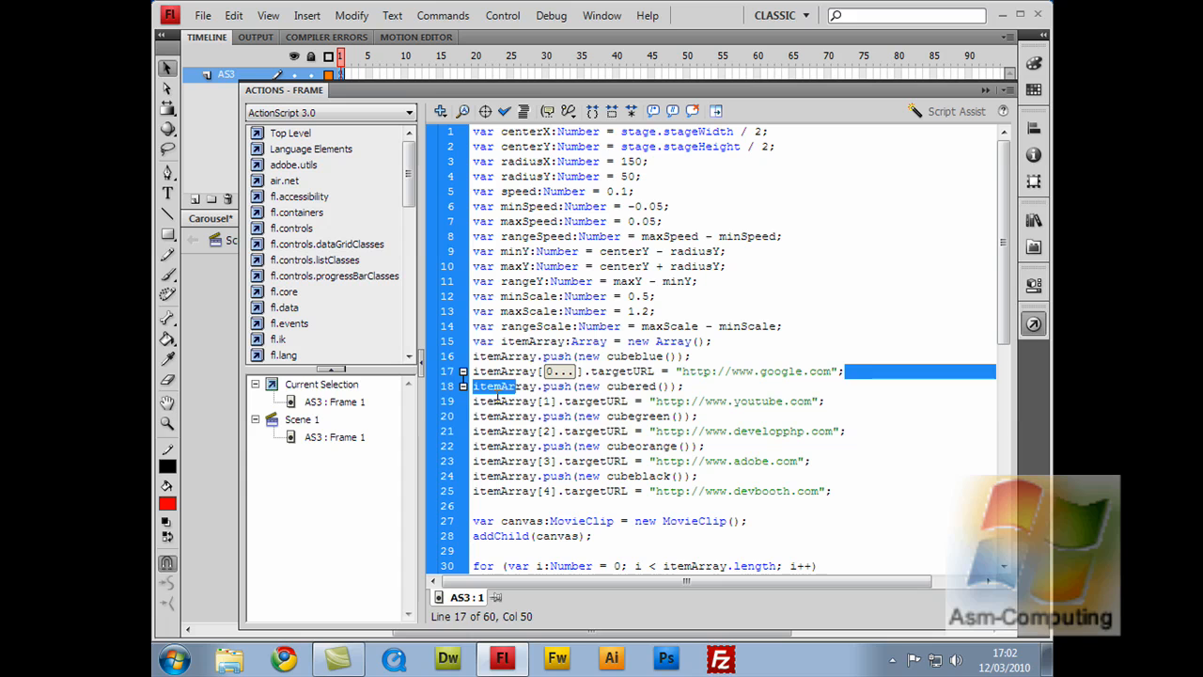
{"action": "left_click", "coordinate": [629, 399]}
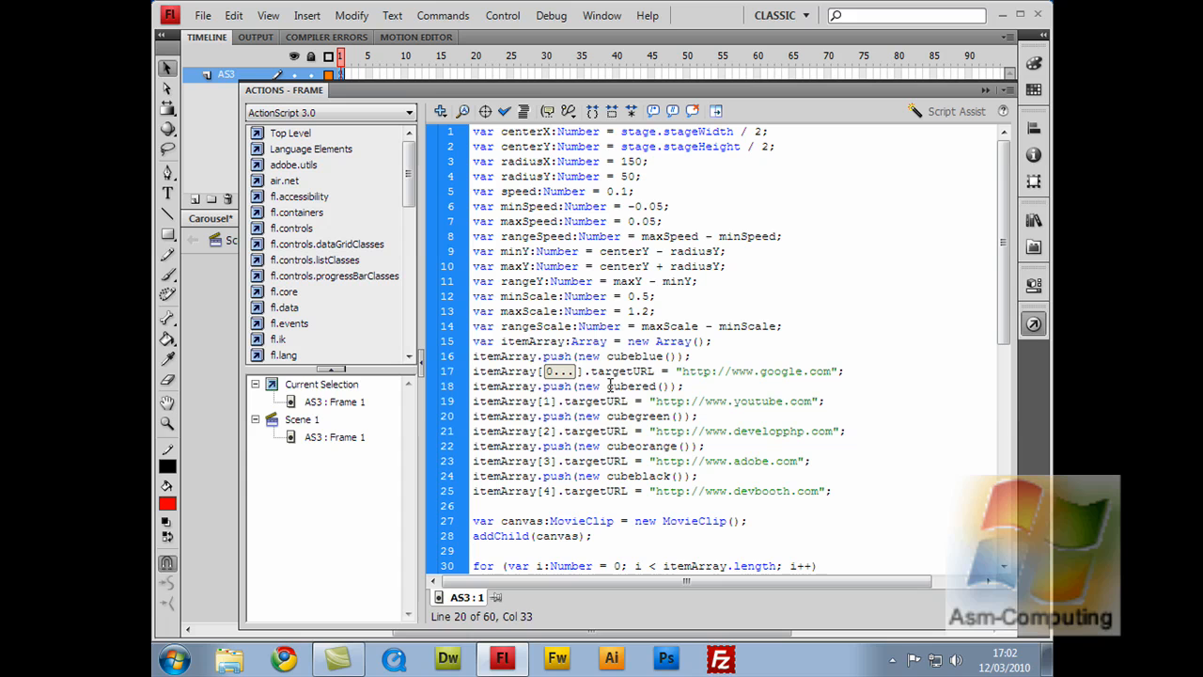
- Highlight cubeblue on line 16 and then cubered on line 18
{"action": "left_click_drag", "start_coordinate": [604, 357], "coordinate": [676, 356]}
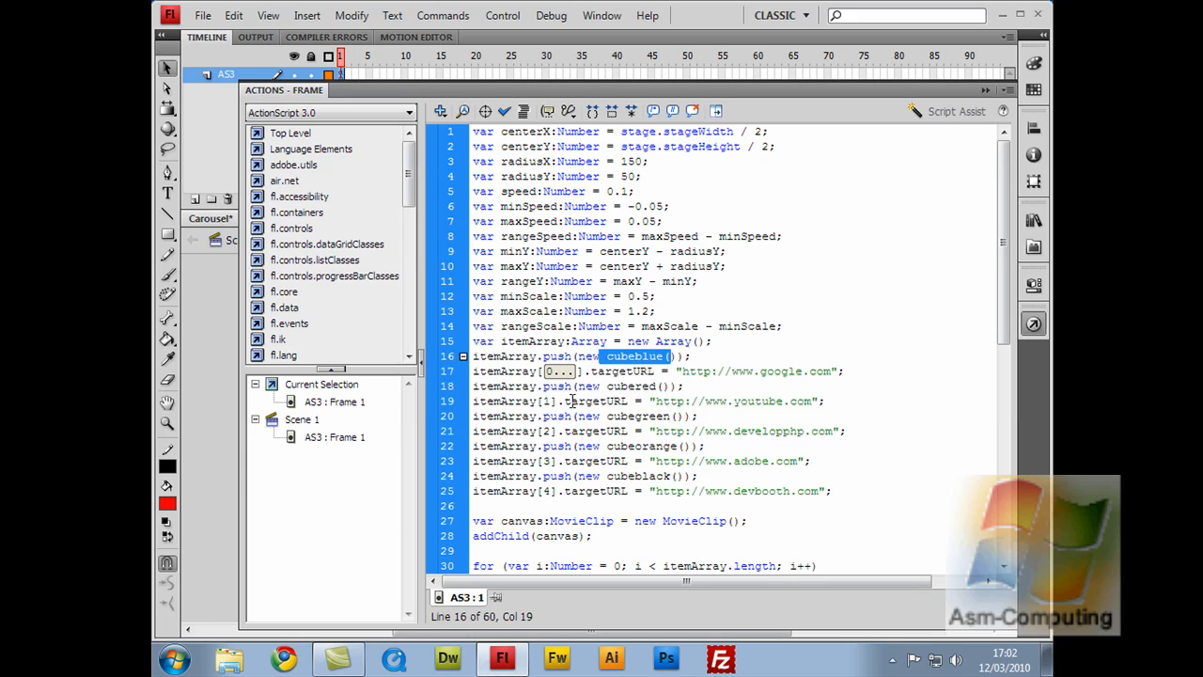
{"action": "left_click", "coordinate": [618, 386]}
{"action": "left_click_drag", "start_coordinate": [611, 386], "coordinate": [656, 386]}
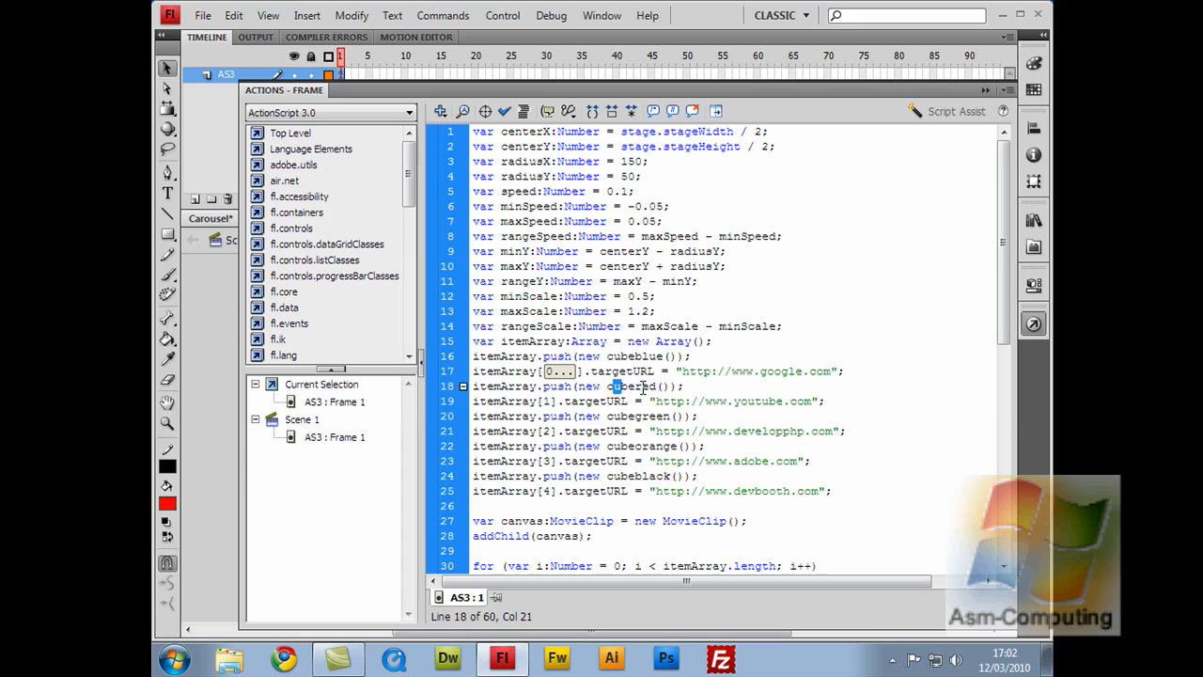